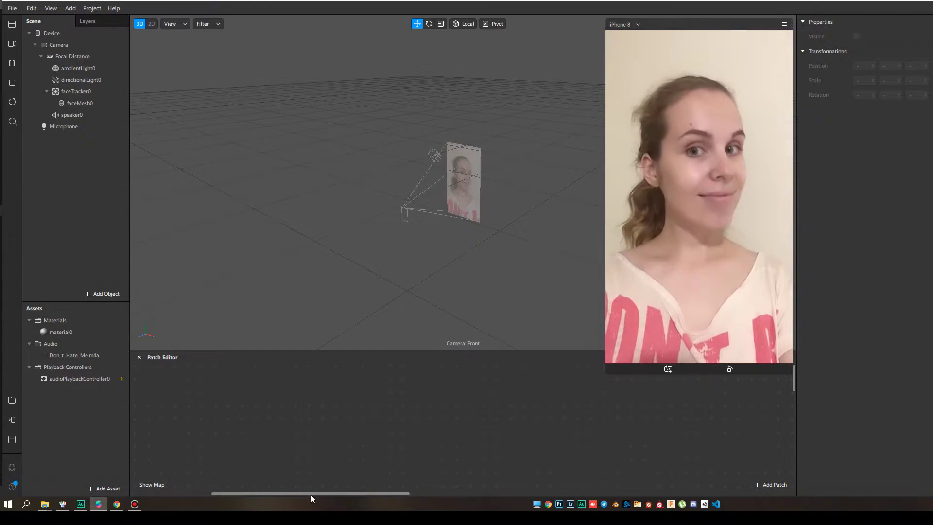
Enlarge the Patch Editor and test screen taps in the preview while checking the playback controller patch's Play input
left_click_drag(311, 495, 230, 495)
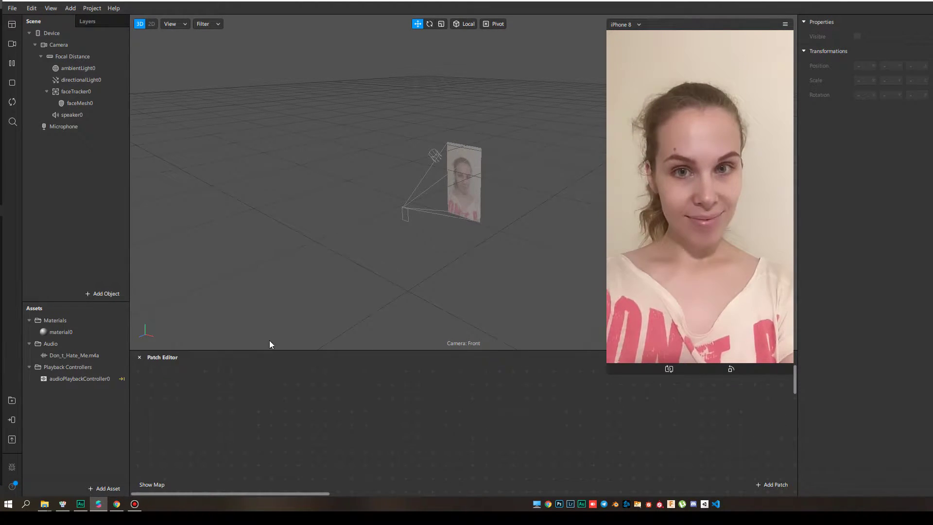
double_click(270, 358)
left_click_drag(320, 493, 404, 500)
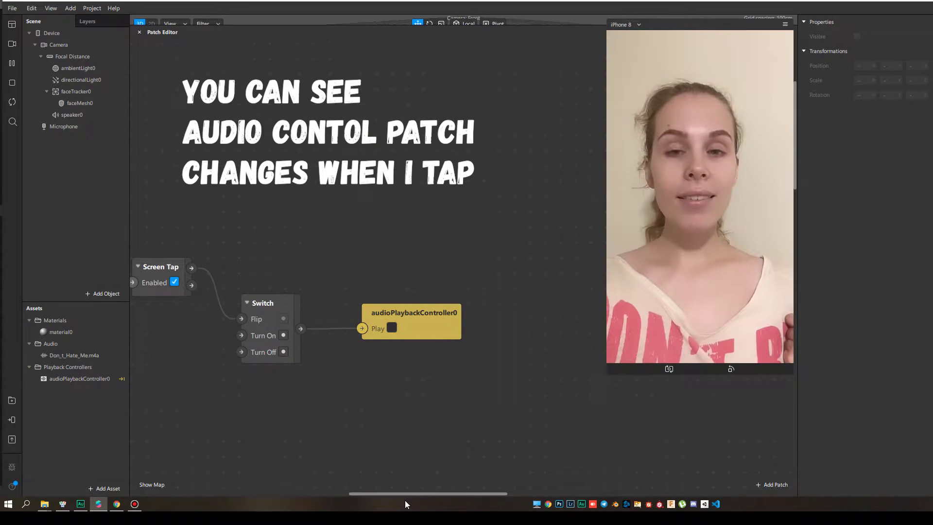
left_click(732, 242)
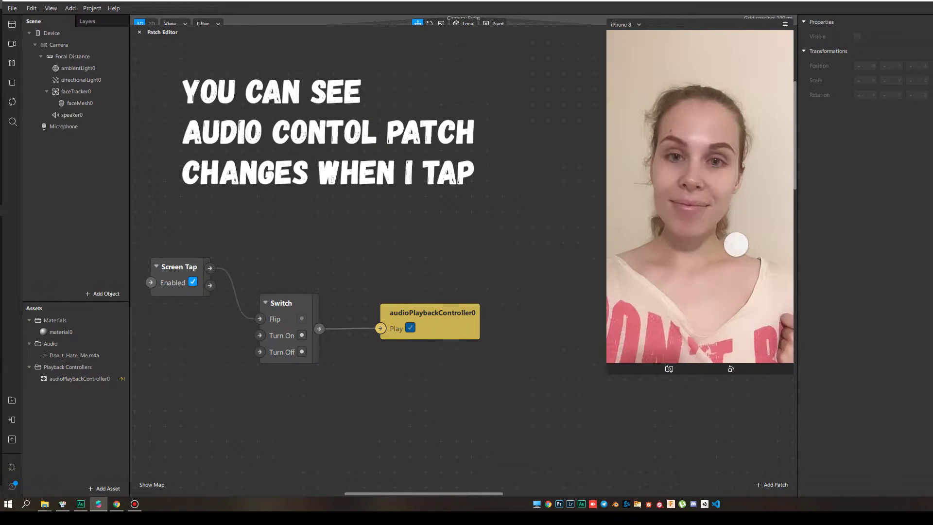
left_click(694, 272)
left_click(701, 266)
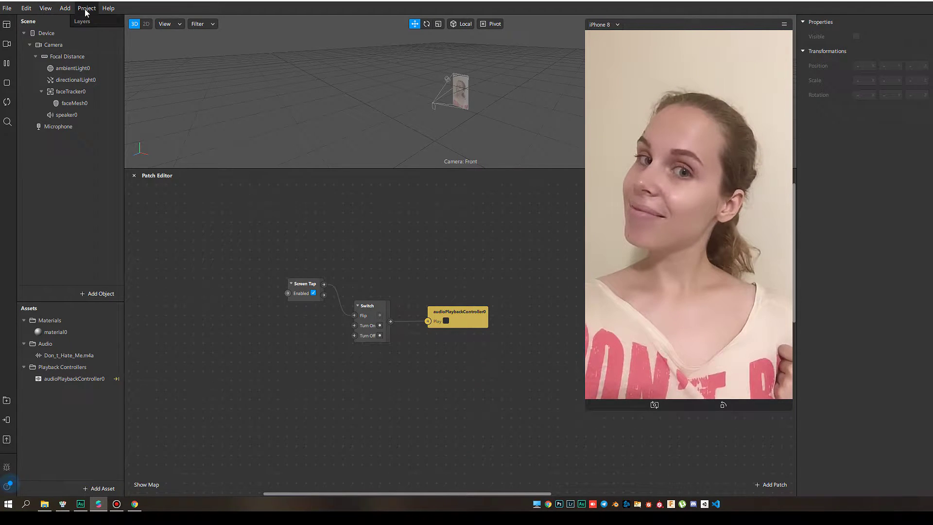
Add the Instructions capability to the project's properties
left_click(86, 9)
left_click(100, 24)
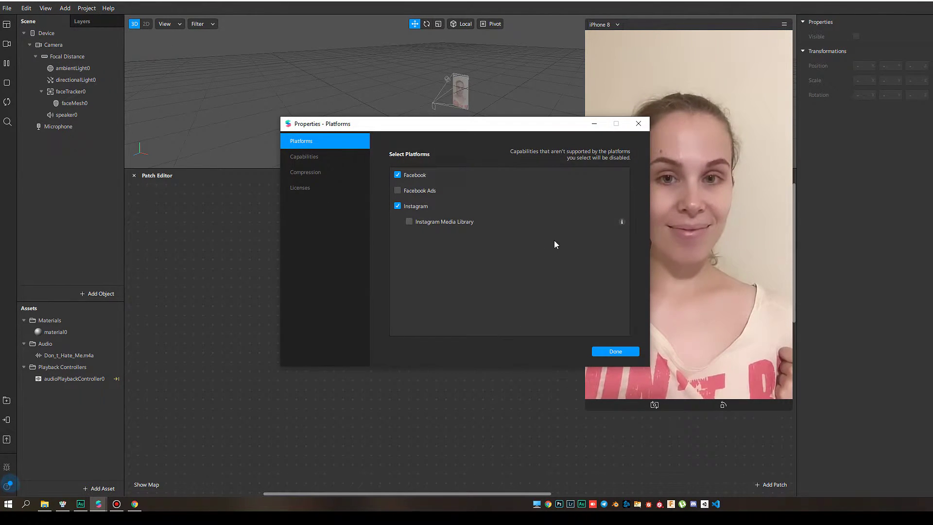
left_click(316, 157)
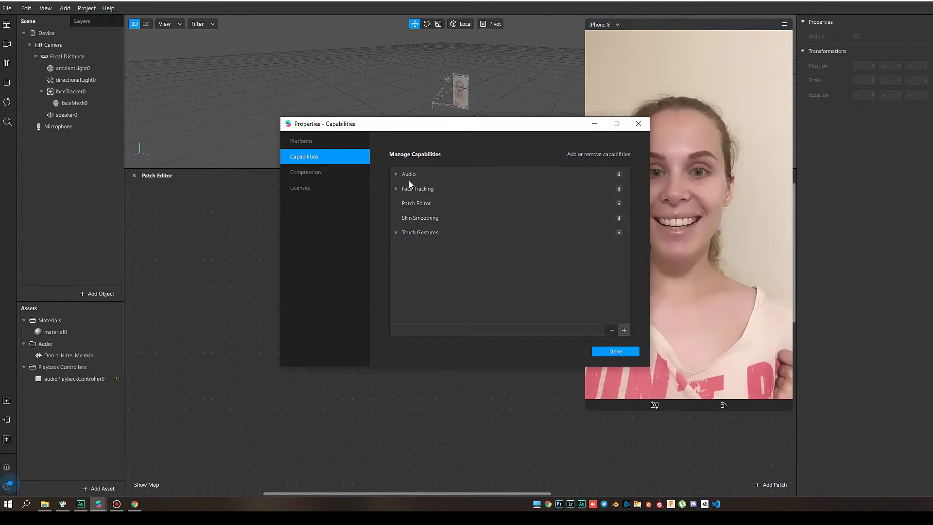
left_click(625, 331)
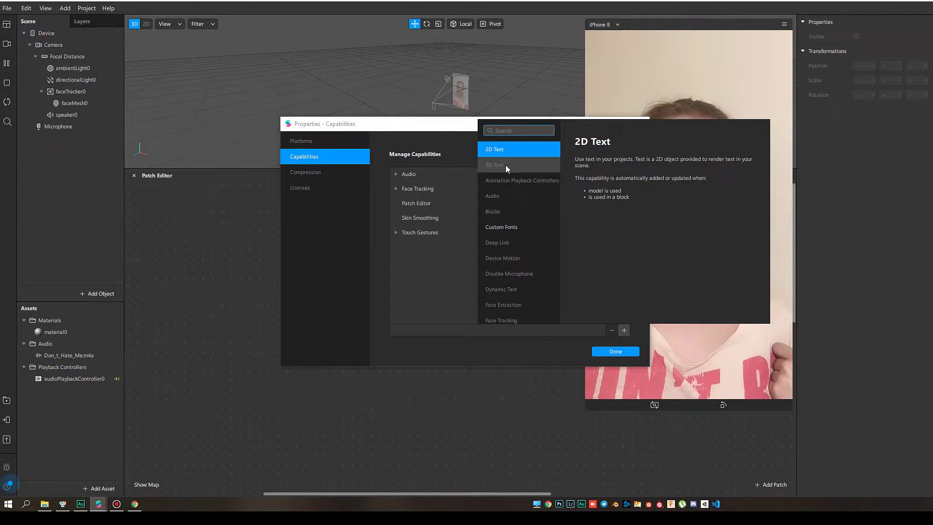
type("inst")
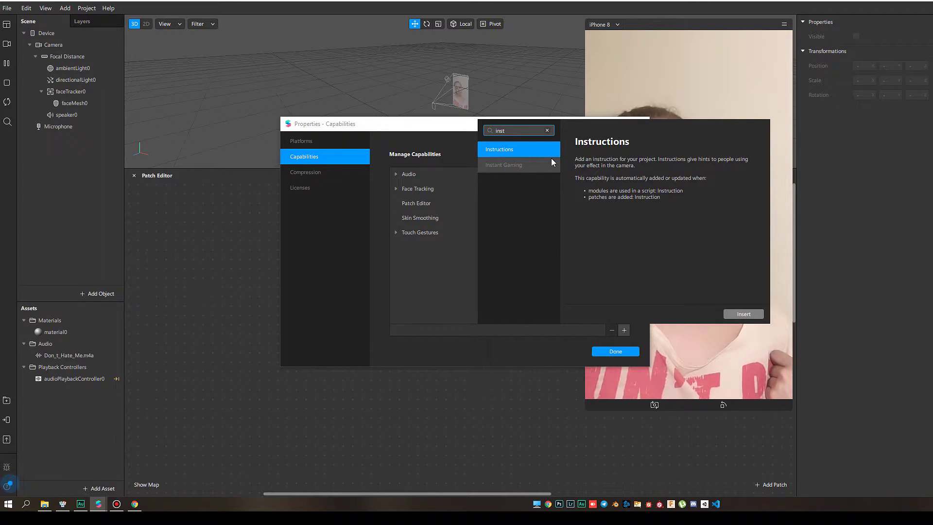
left_click(743, 314)
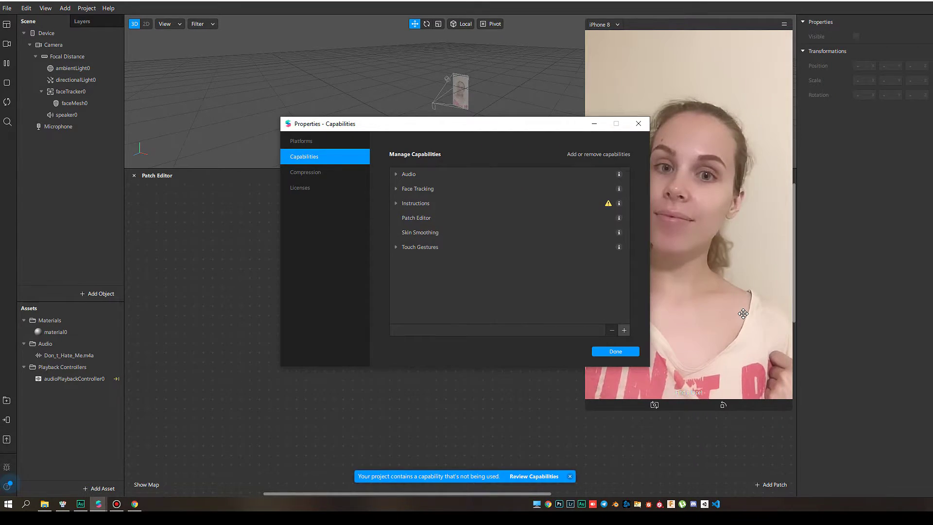
Enable Custom Instructions in the Instructions capability and add the "Turn on your sound" instruction
left_click(396, 204)
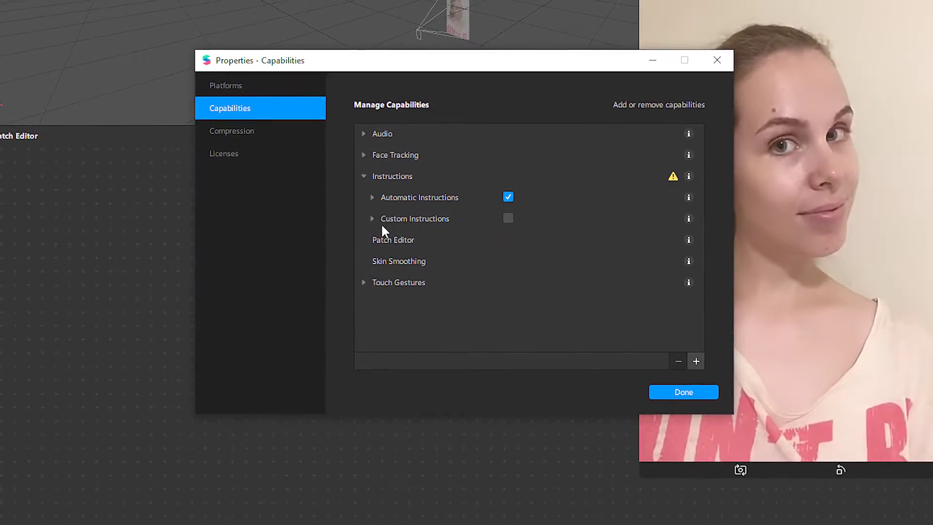
left_click(506, 220)
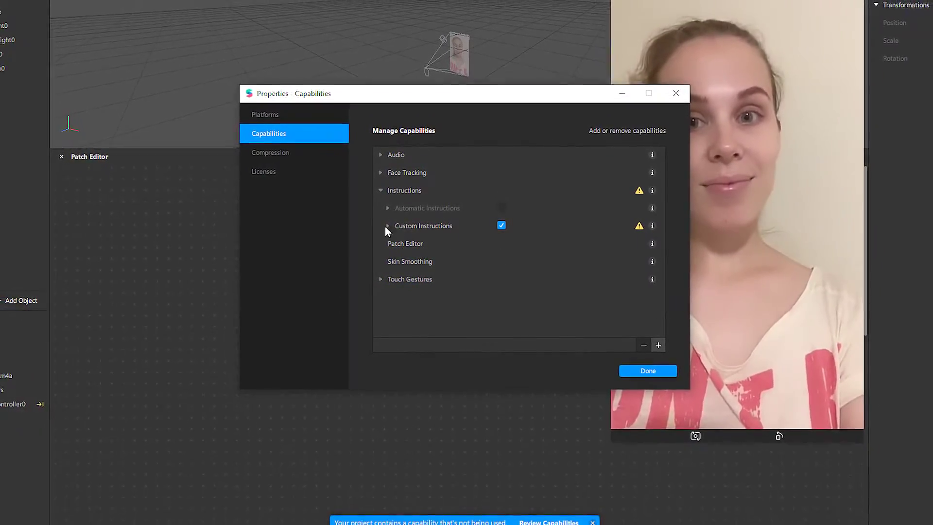
left_click(392, 227)
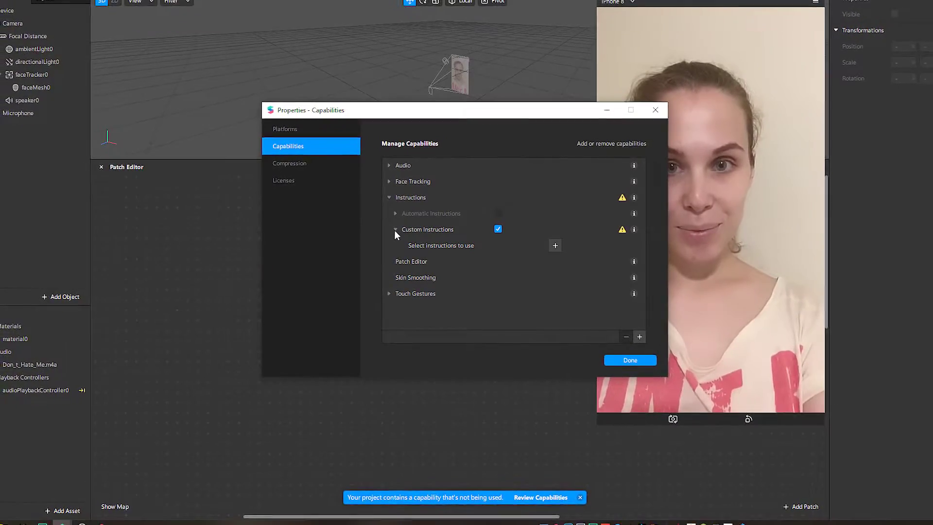
left_click(550, 247)
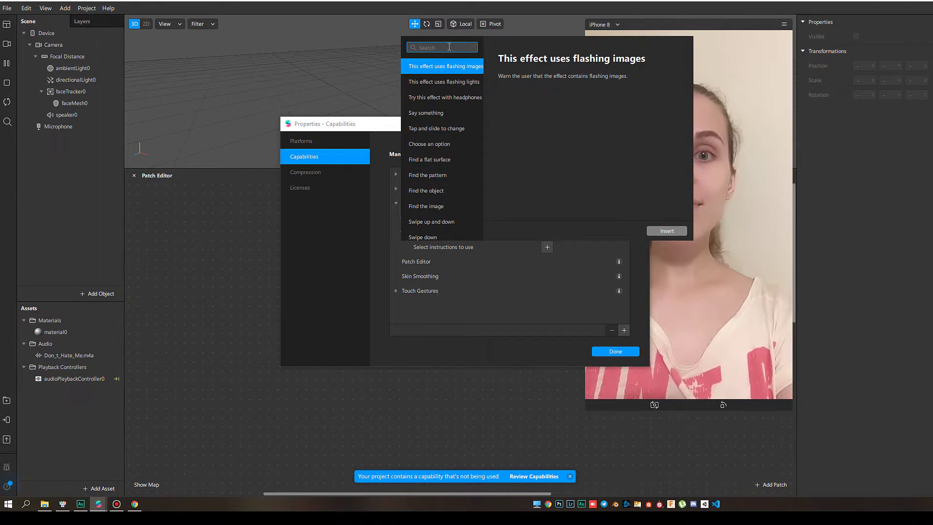
type("sou")
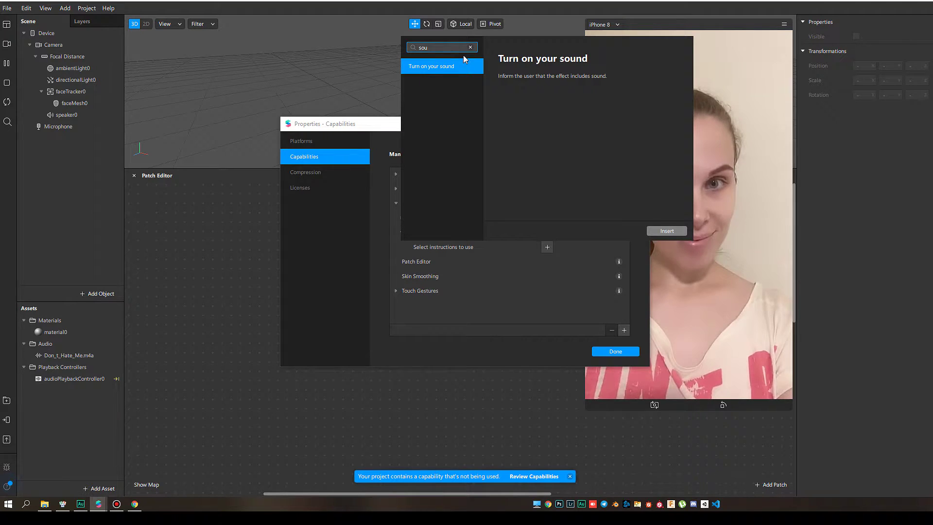
left_click(657, 233)
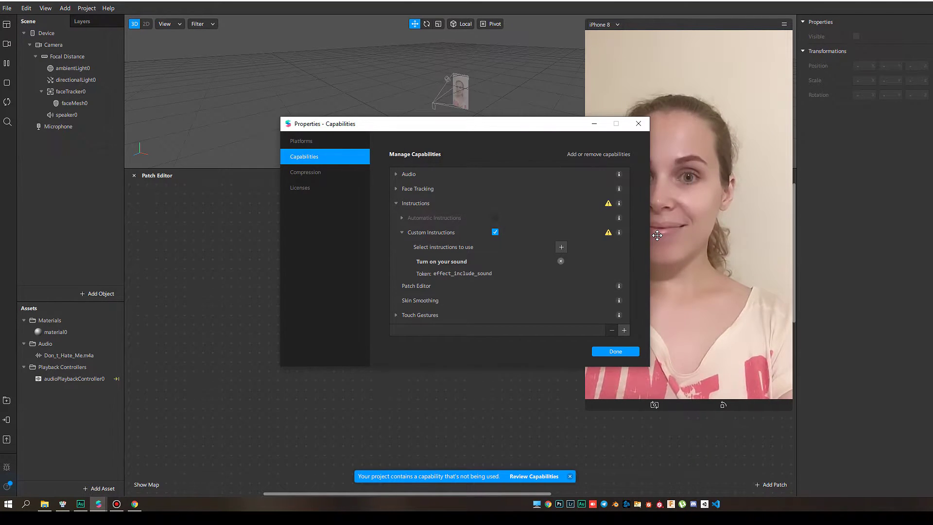
Add the "Tap to play" custom instruction and finish editing the project properties
left_click(561, 246)
type("tap")
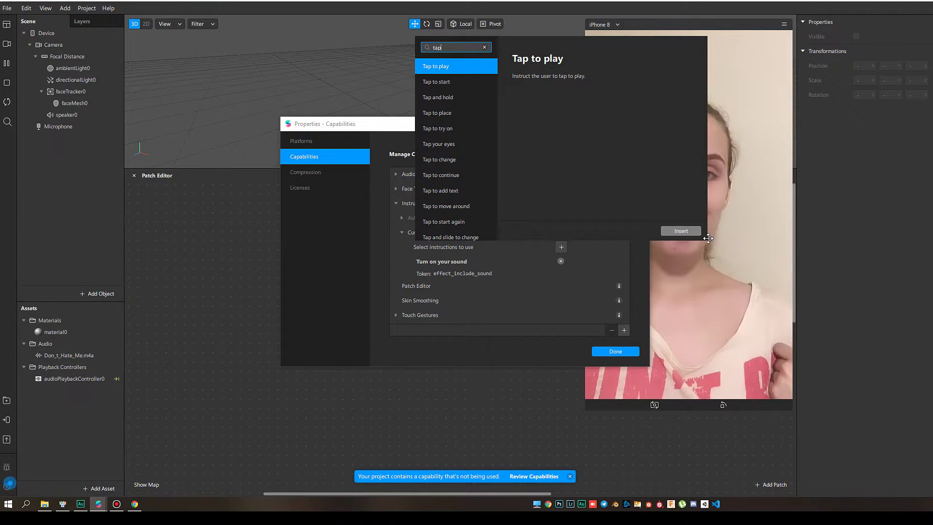
left_click(692, 232)
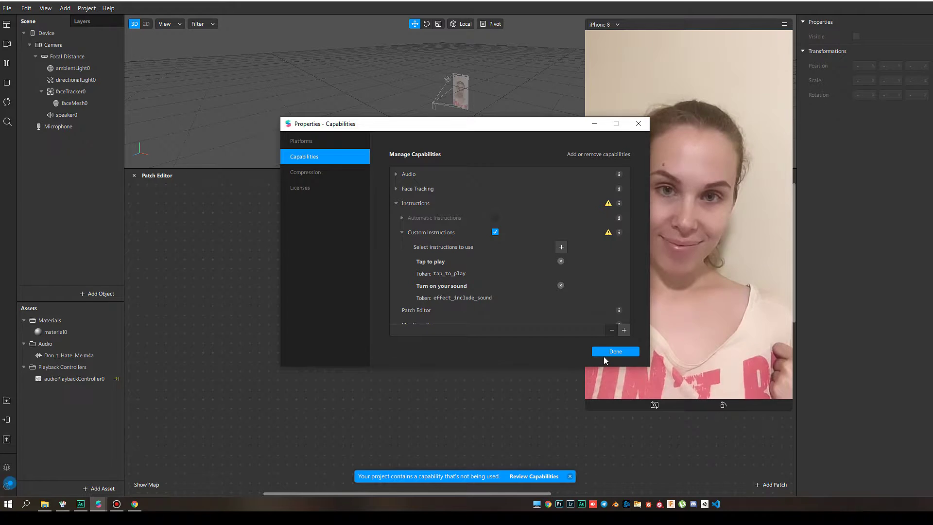
left_click(605, 353)
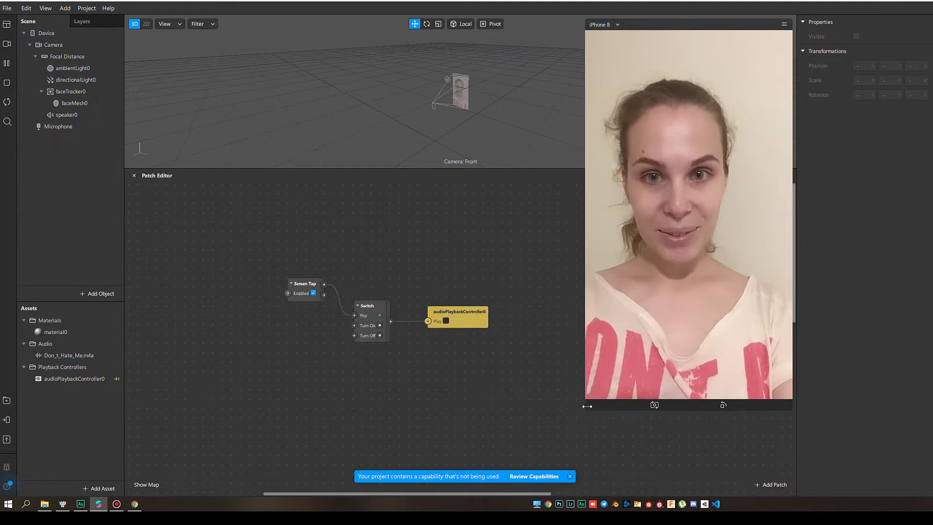
Shrink the device preview and move the Screen Tap, Switch and audio playback controller patches together towards the Patch Editor's upper-left area
left_click_drag(587, 409, 717, 63)
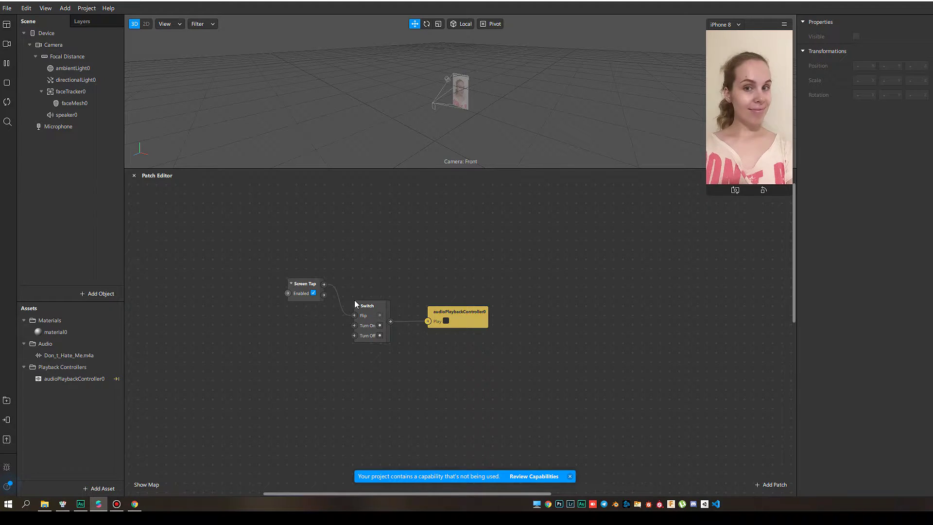
left_click_drag(265, 258, 361, 320)
left_click(471, 321, "shift")
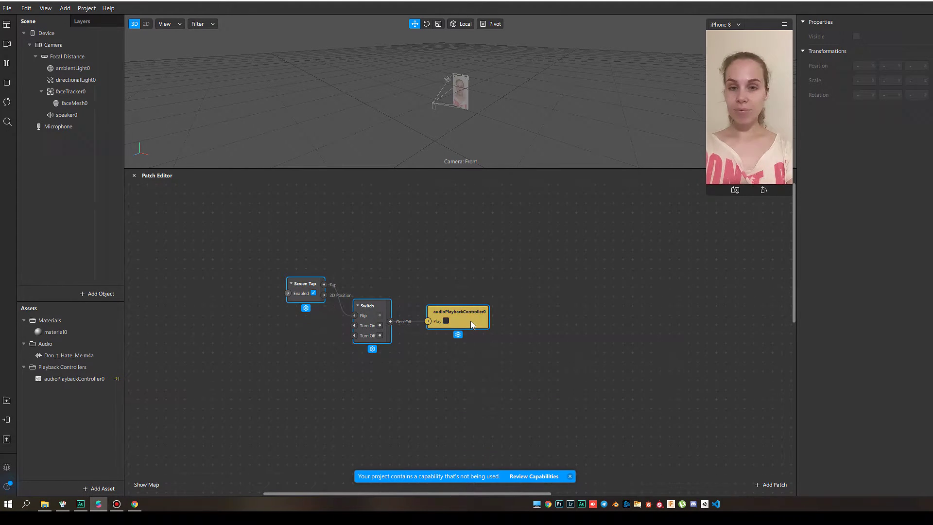
left_click_drag(471, 321, 311, 226)
left_click(352, 255)
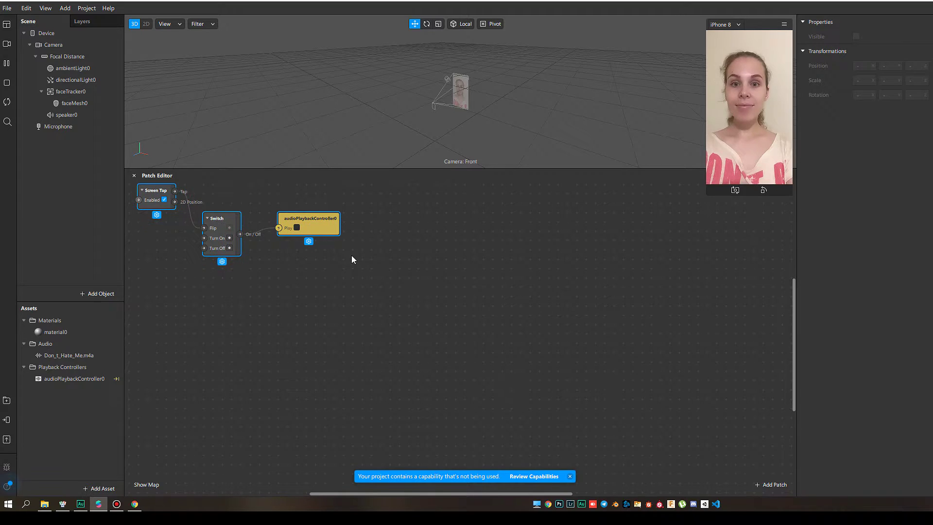
Create a patch for the Device's Custom Instruction property
left_click(49, 32)
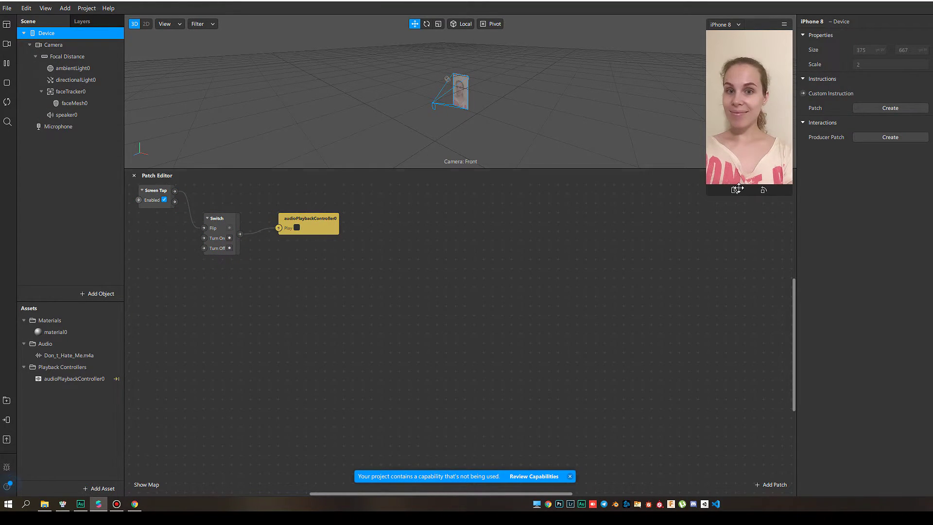
left_click(803, 93)
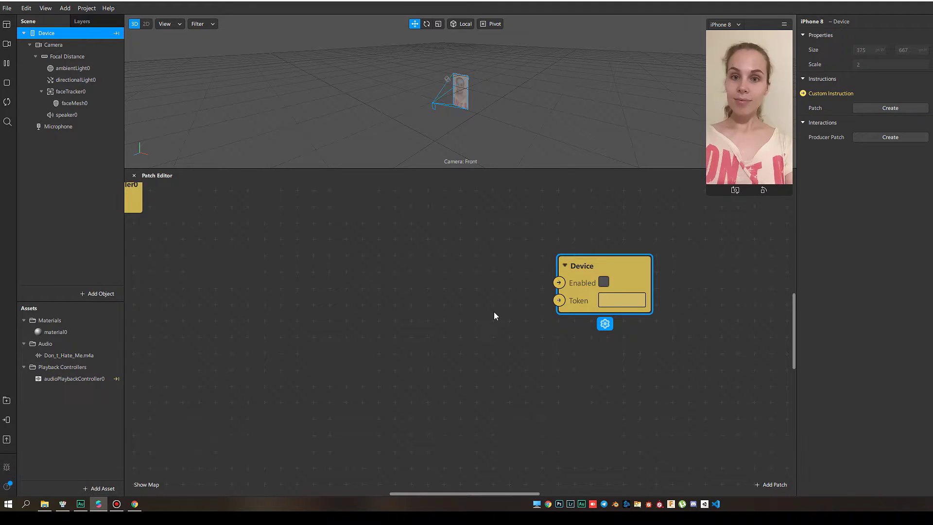
scroll(494, 311, "right", 2)
scroll(426, 395, "down", 2)
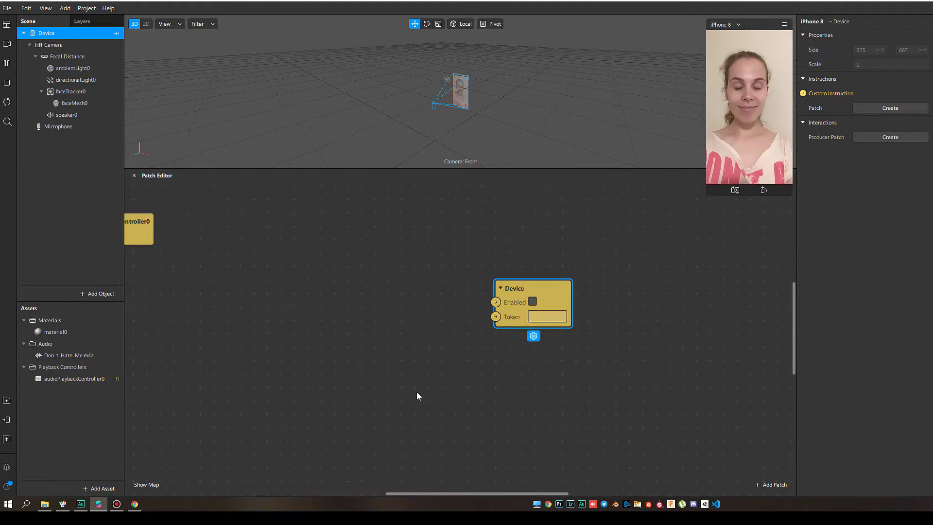
scroll(417, 396, "down", 2)
Add a Runtime patch and place it between the audio playback controller and Device patches
right_click(238, 360)
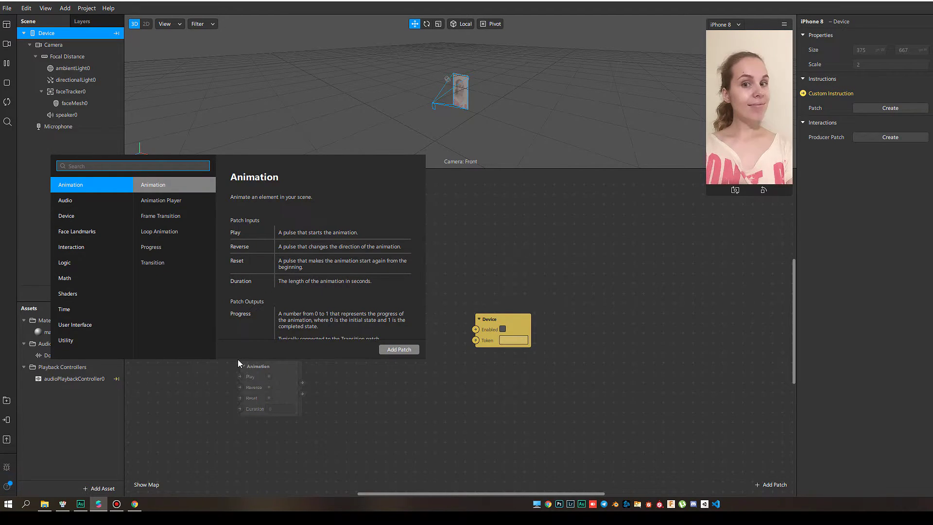
type("run")
key("Return")
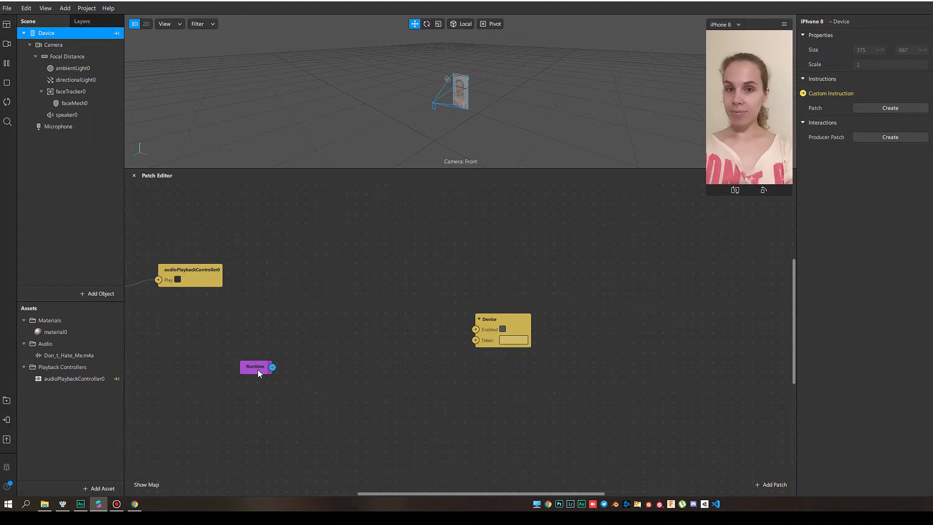
left_click_drag(258, 369, 313, 278)
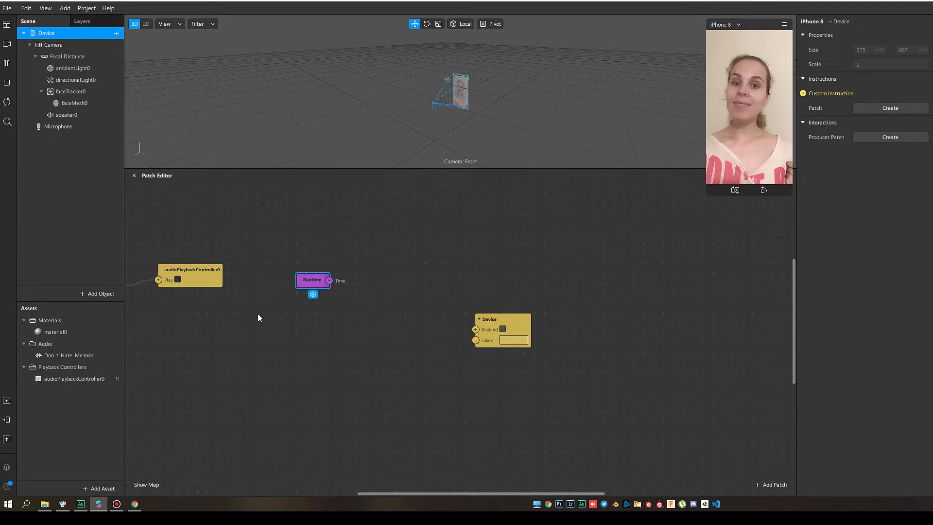
Add a Greater or Equal patch fed by Runtime's output and set its second value to 3
scroll(258, 318, "up", 3)
right_click(453, 258)
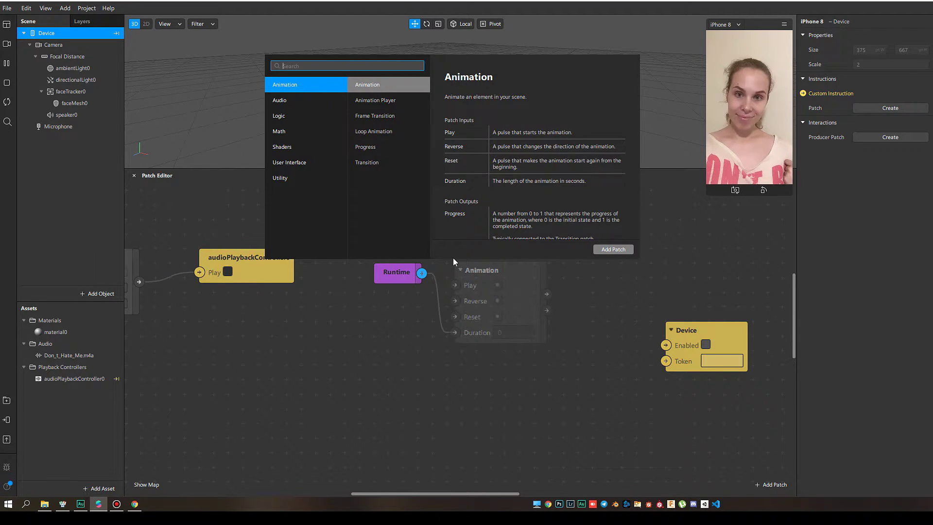
type("gre")
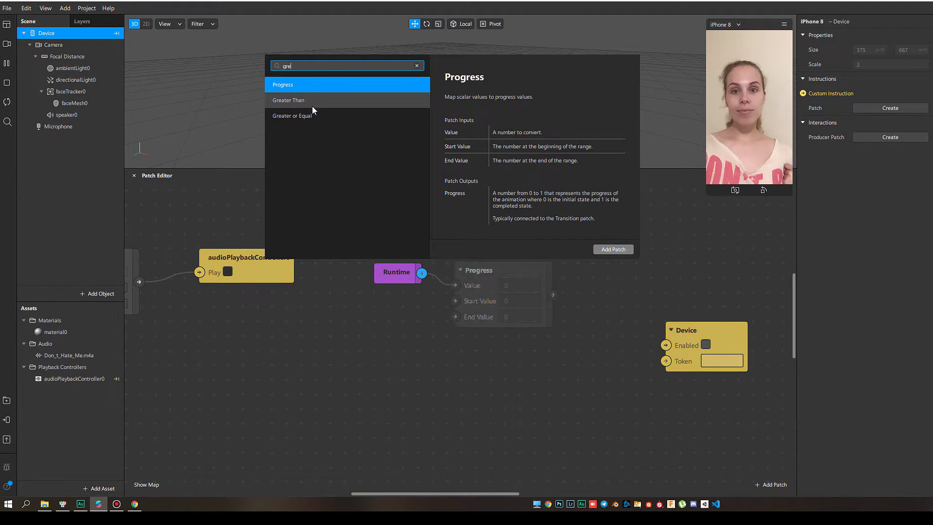
left_click(314, 115)
left_click(623, 248)
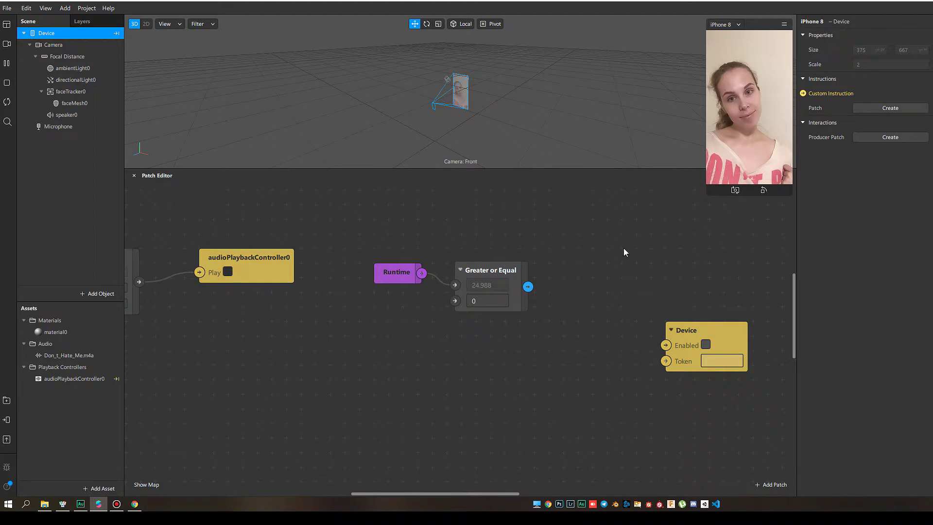
left_click(484, 302)
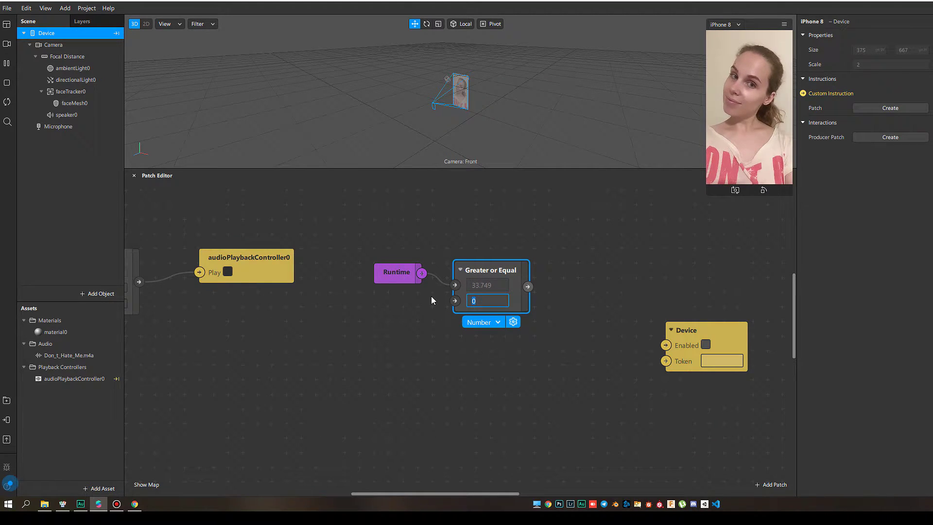
type("3")
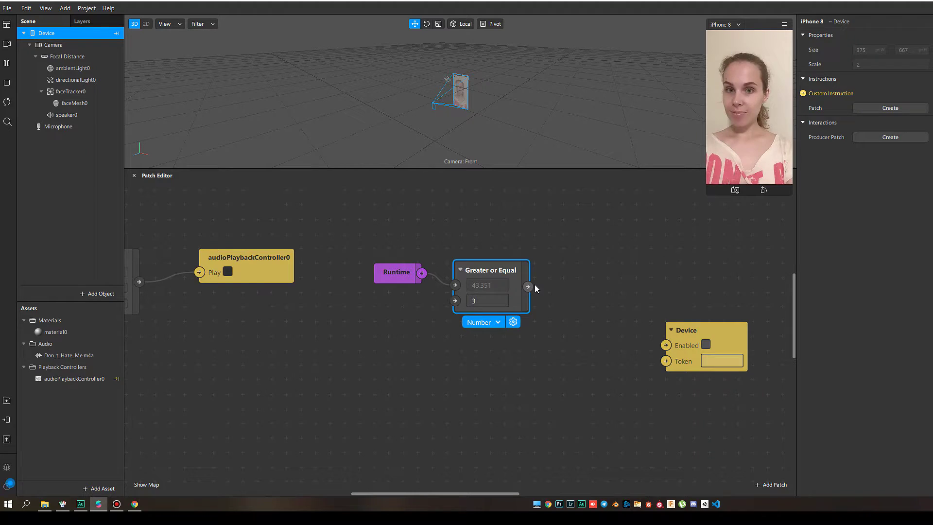
Add an If Then Else patch with its Condition fed by Greater or Equal, and place it above the Device patch
left_click_drag(528, 287, 578, 268)
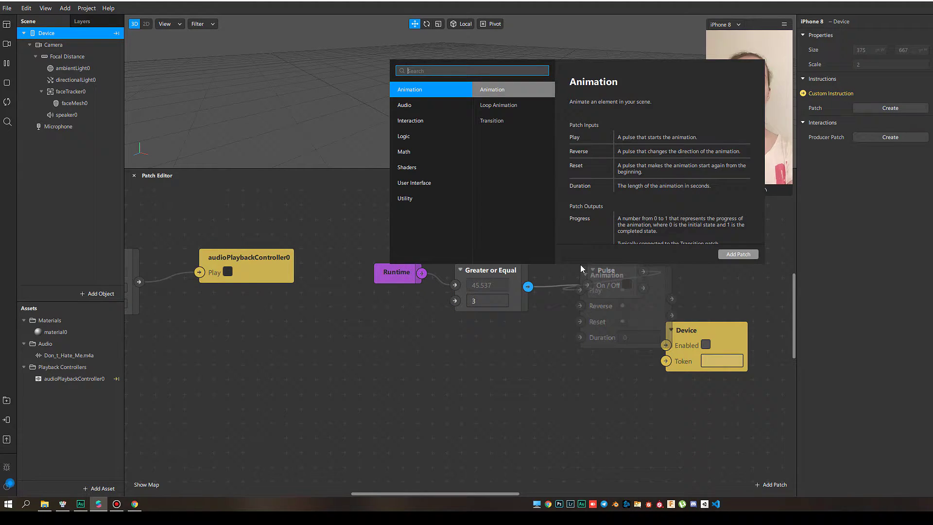
type("if")
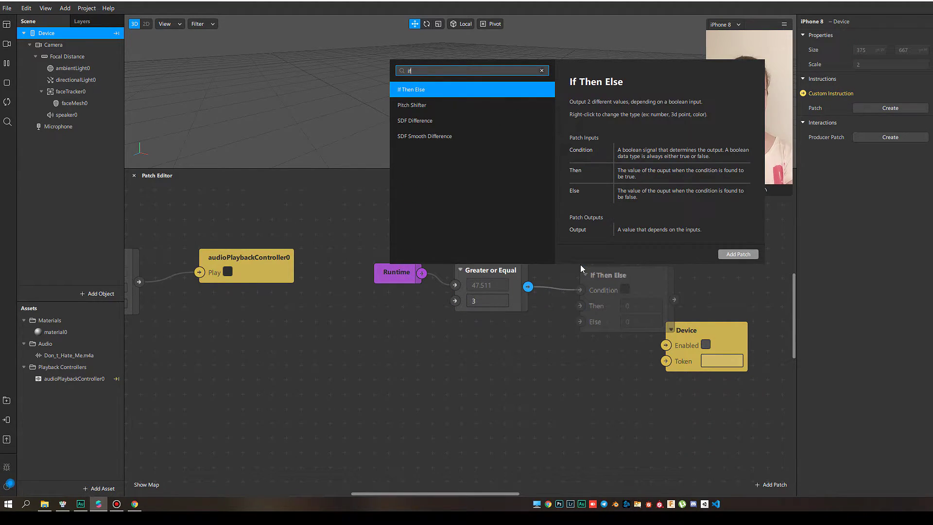
key("Return")
left_click_drag(629, 279, 611, 246)
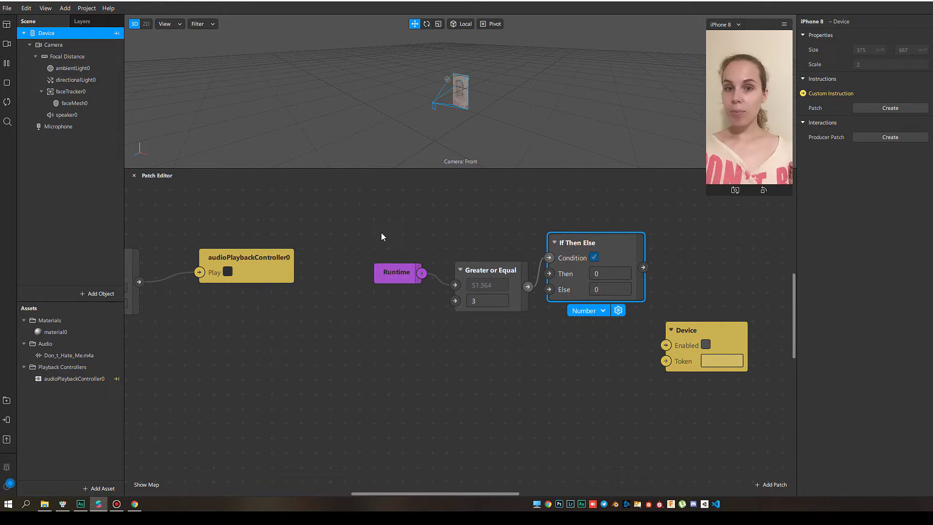
Move the connected Runtime, Greater or Equal and If Then Else patches together to just below the audioPlaybackController0 patch
left_click_drag(382, 237, 670, 295)
left_click_drag(567, 264, 363, 386)
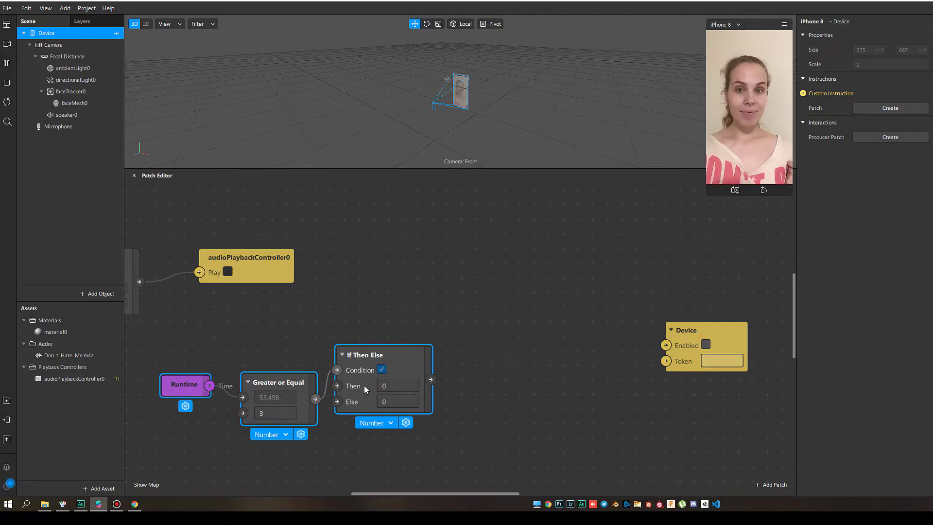
left_click(366, 384)
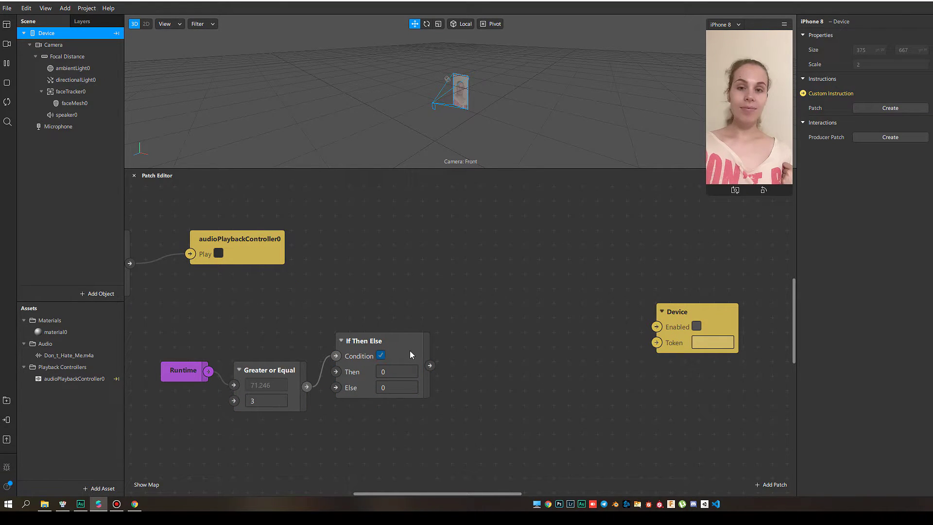
Set the Then value of the If Then Else patch to 1
left_click(393, 372)
key("BackSpace")
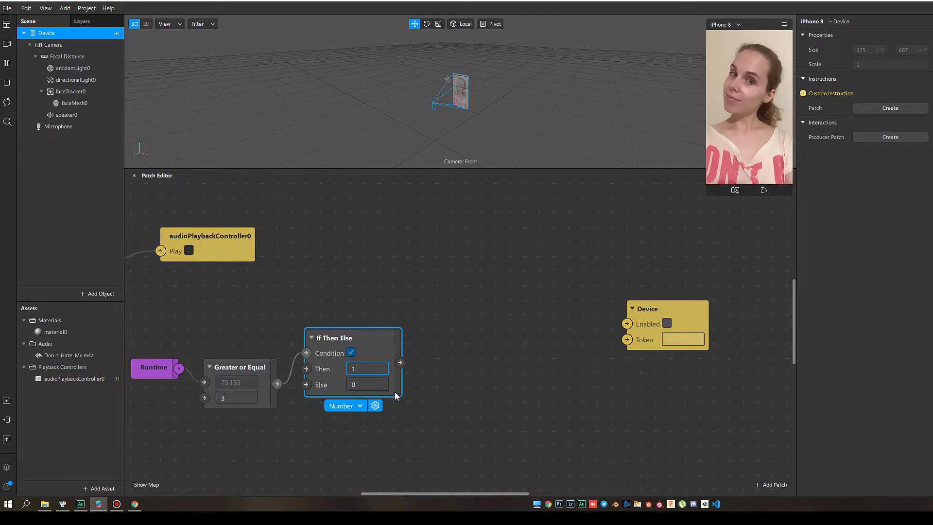
type("1")
left_click(470, 404)
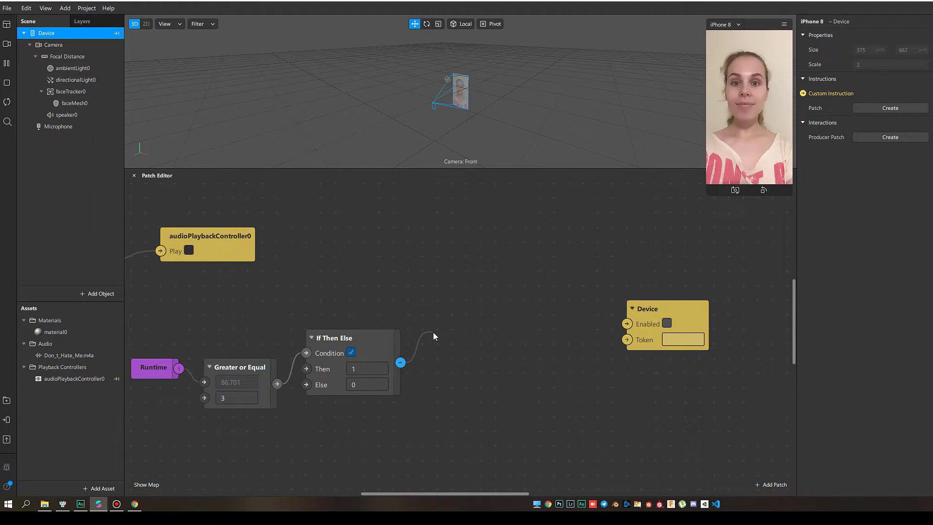
Add an Option Picker patch fed by the If Then Else output and place it between If Then Else and Device
left_click_drag(433, 337, 432, 337)
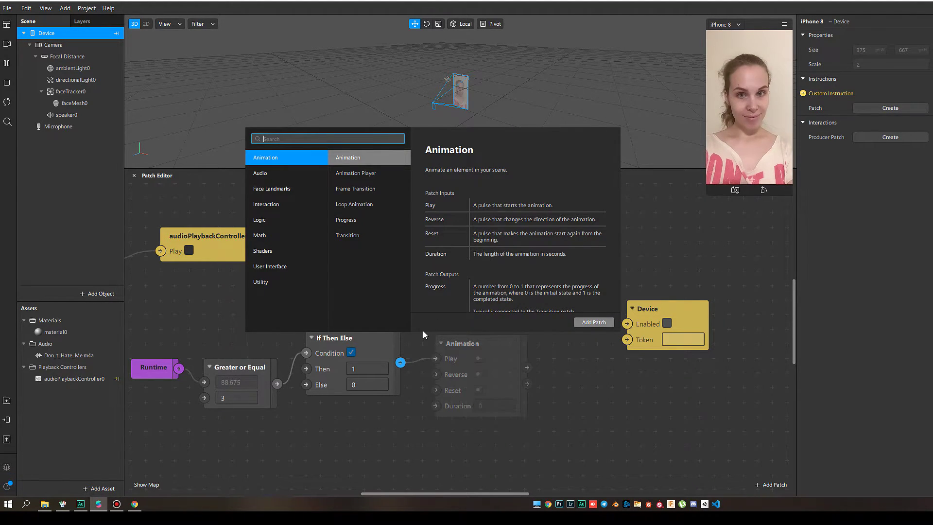
type("optio")
key("Return")
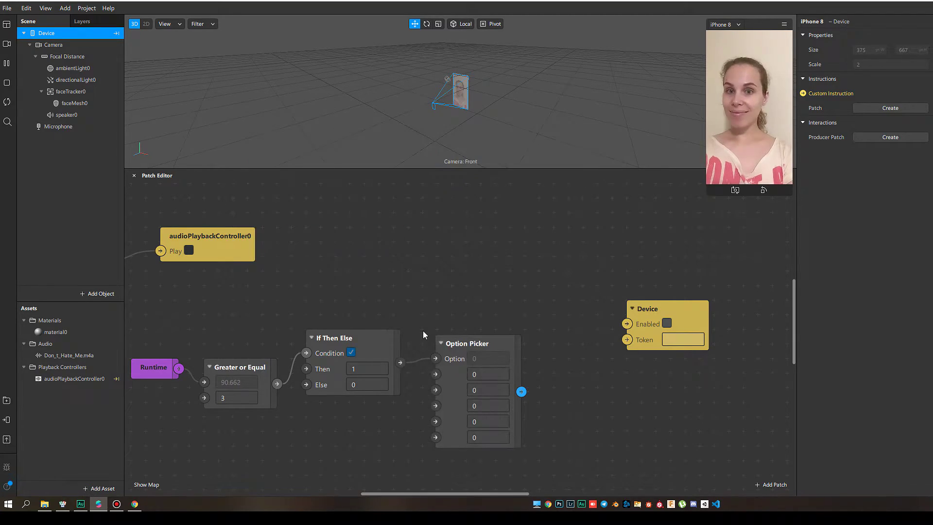
left_click_drag(450, 340, 509, 275)
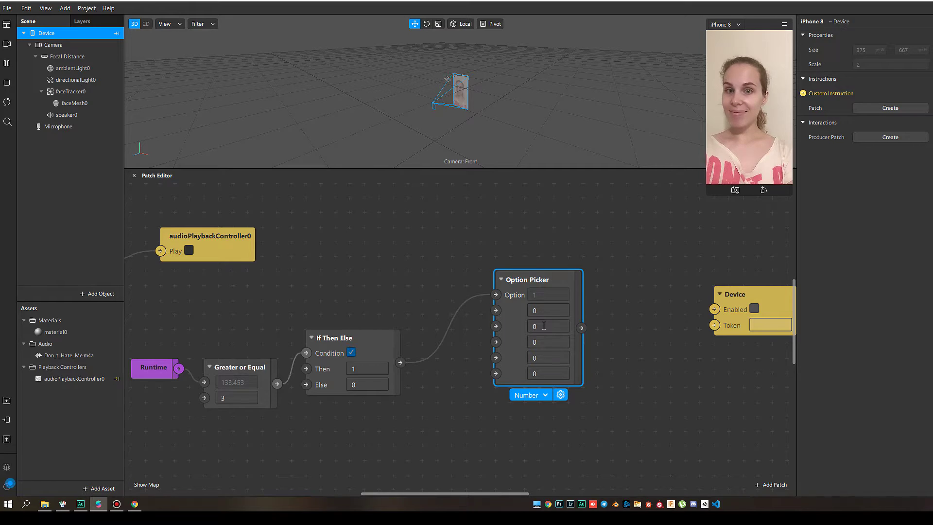
Expand Custom Instructions in the project's capabilities and copy the tap_to_play token of the "Tap to play" instruction
left_click(87, 8)
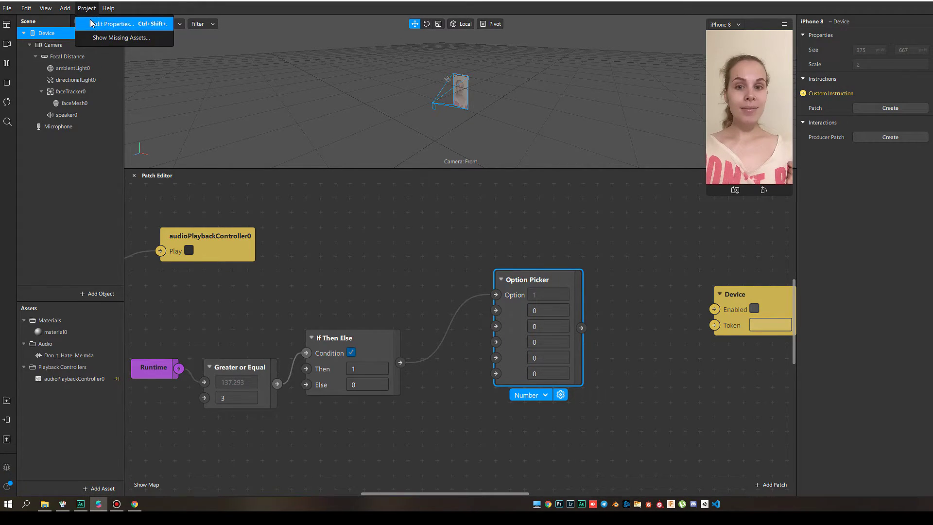
left_click(92, 24)
left_click(306, 157)
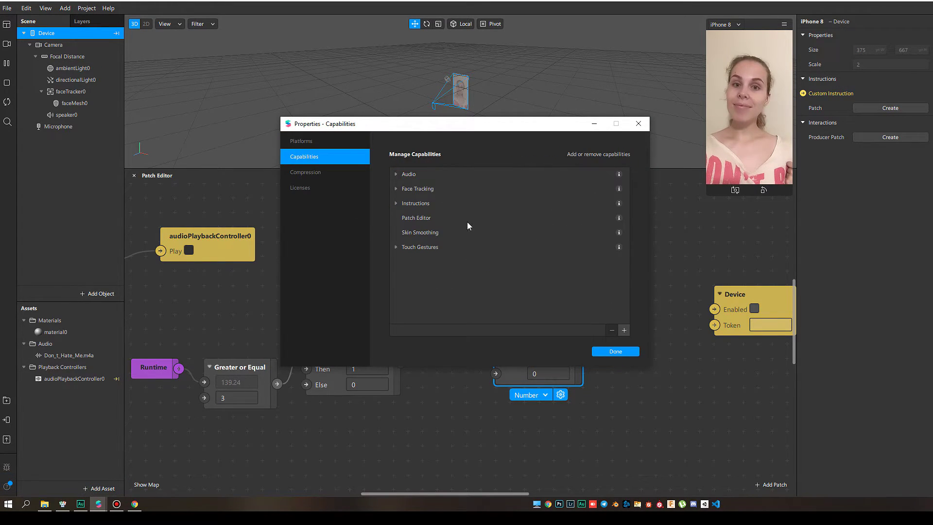
left_click(396, 203)
left_click(401, 232)
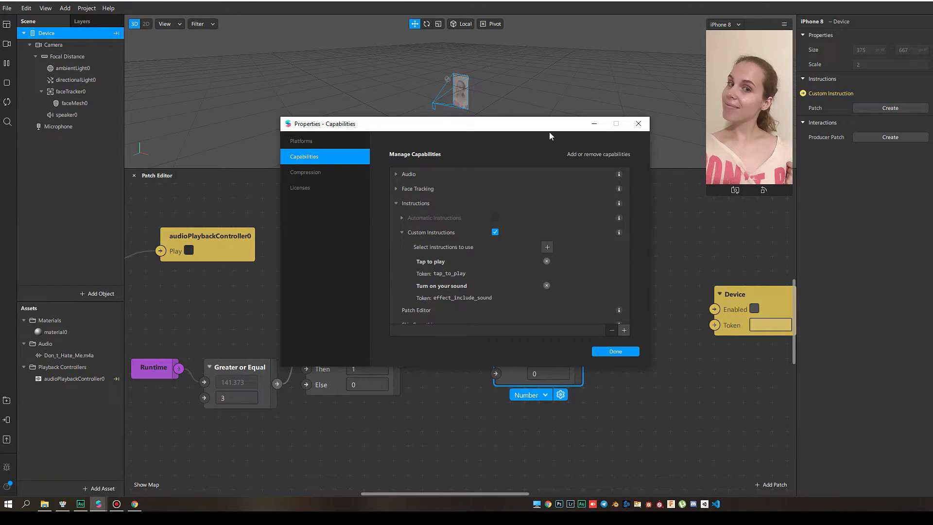
left_click_drag(550, 124, 328, 112)
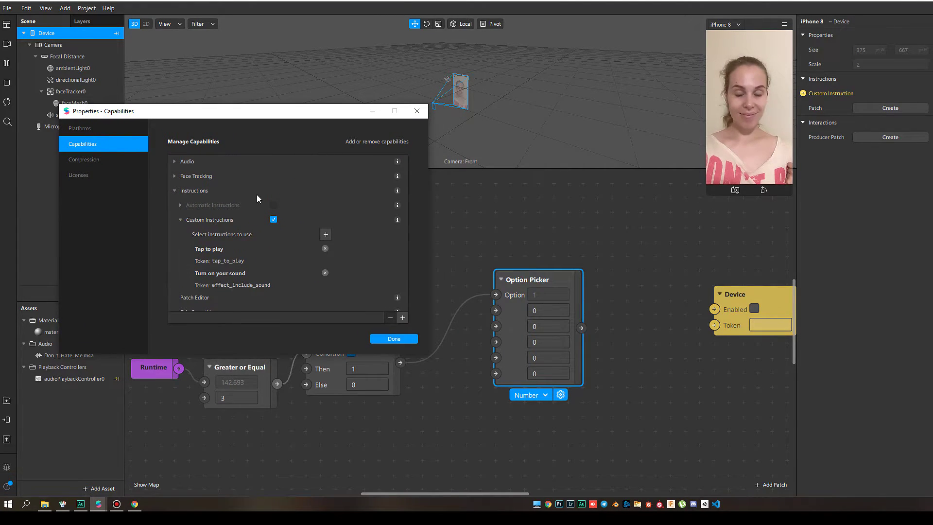
double_click(221, 261)
key("ctrl+c")
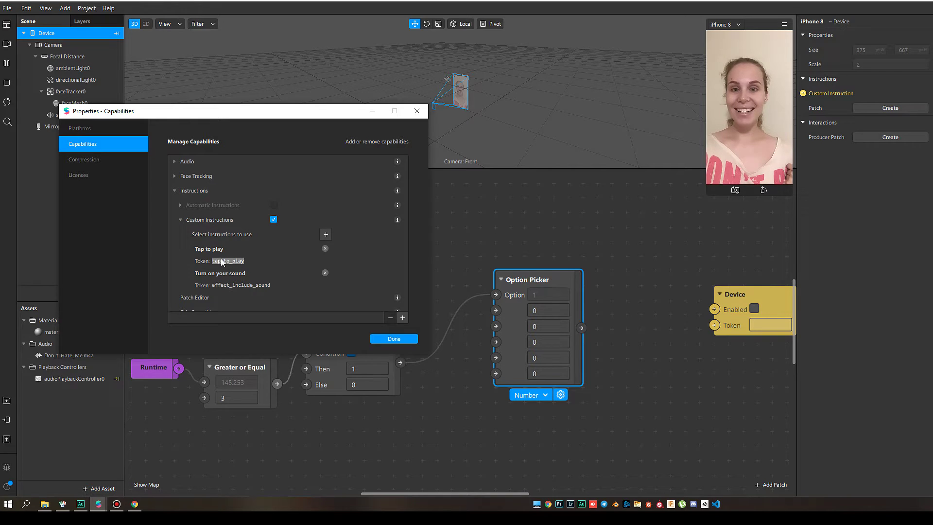
Try to paste the tap_to_play token as the first value of the Option Picker patch
left_click(541, 310)
left_click(542, 310)
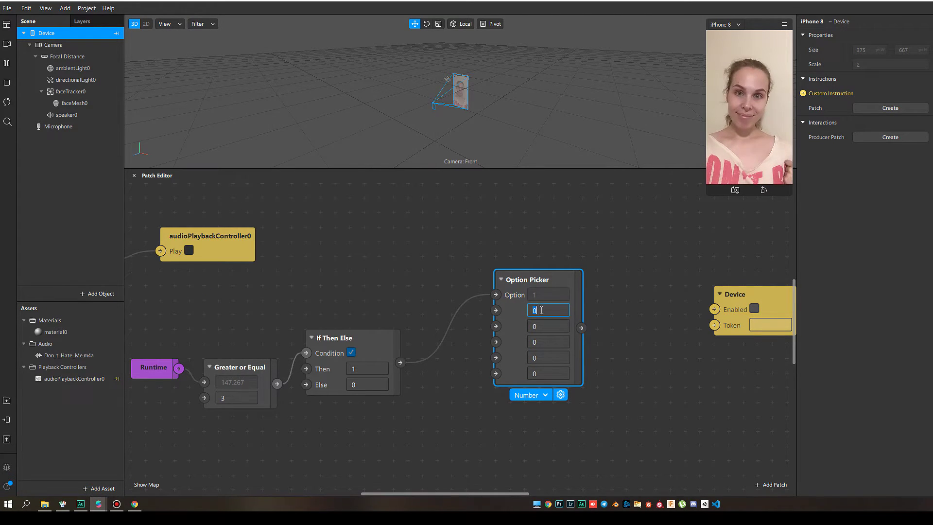
key("ctrl+v")
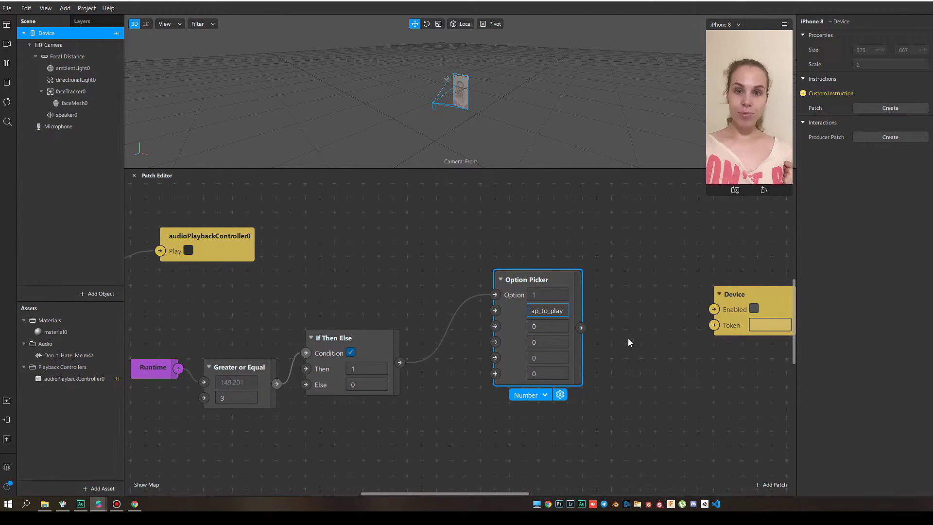
left_click(628, 339)
left_click(547, 310)
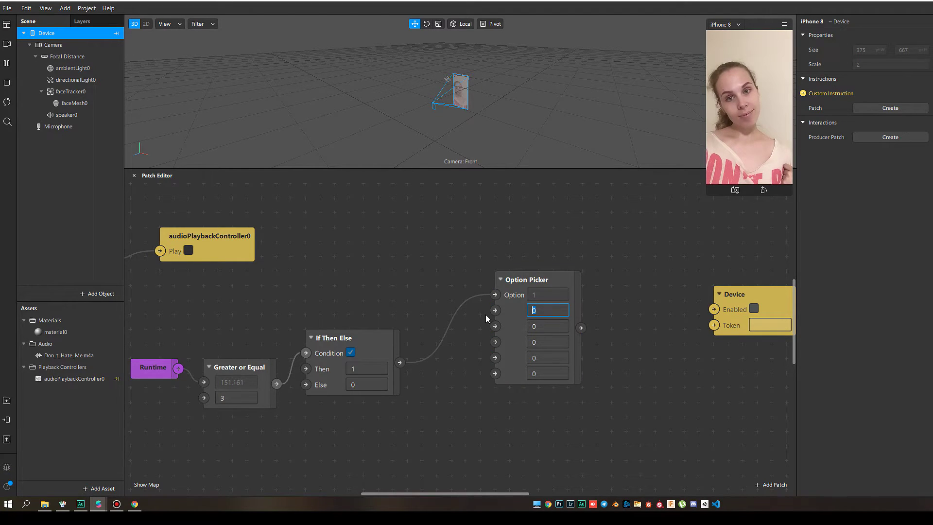
key("ctrl+v")
left_click(632, 341)
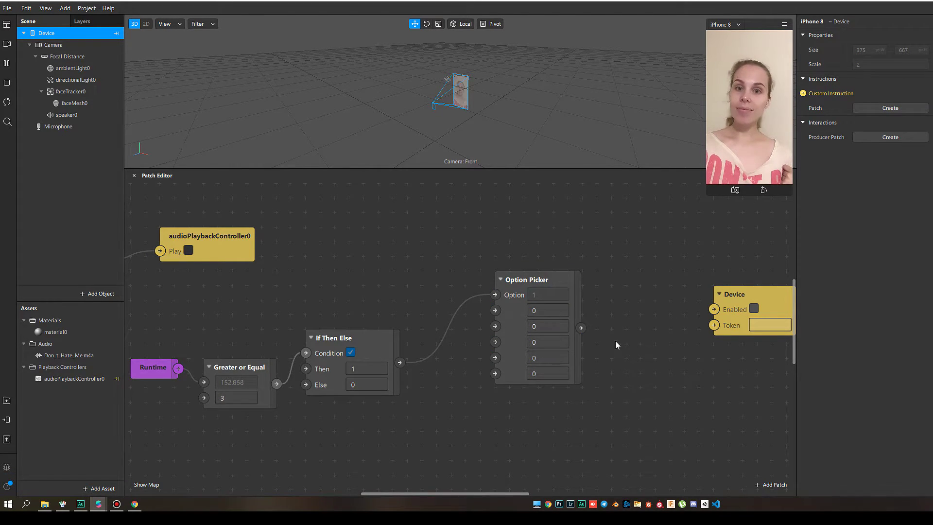
Change the Option Picker patch's value type to Text
left_click(509, 348)
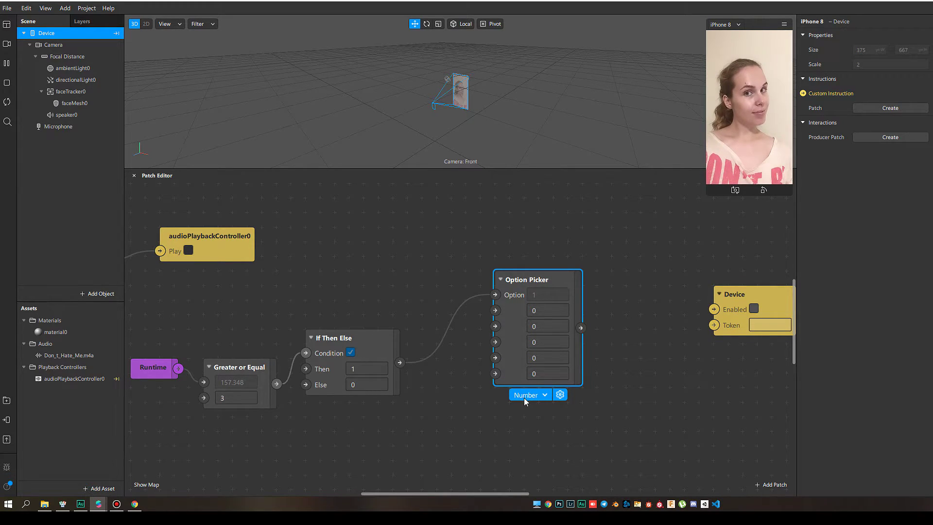
left_click(537, 397)
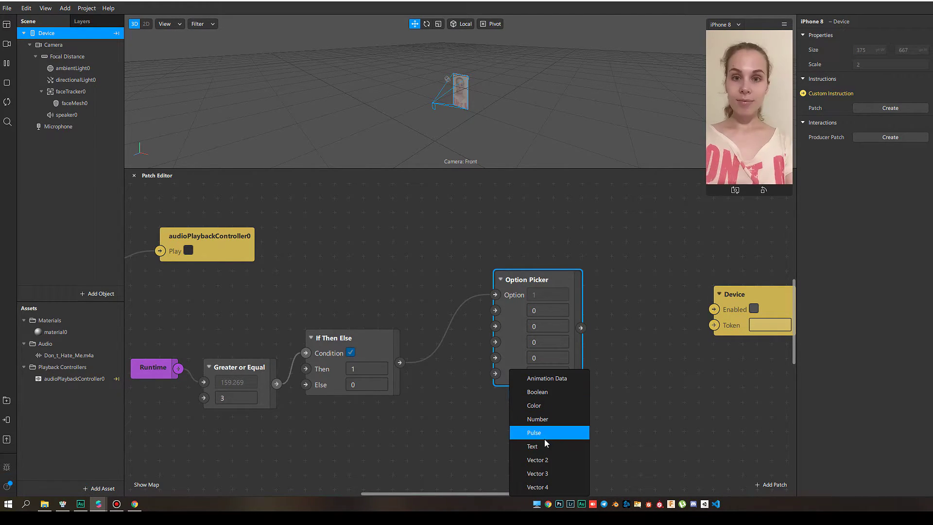
left_click(546, 444)
left_click(509, 355)
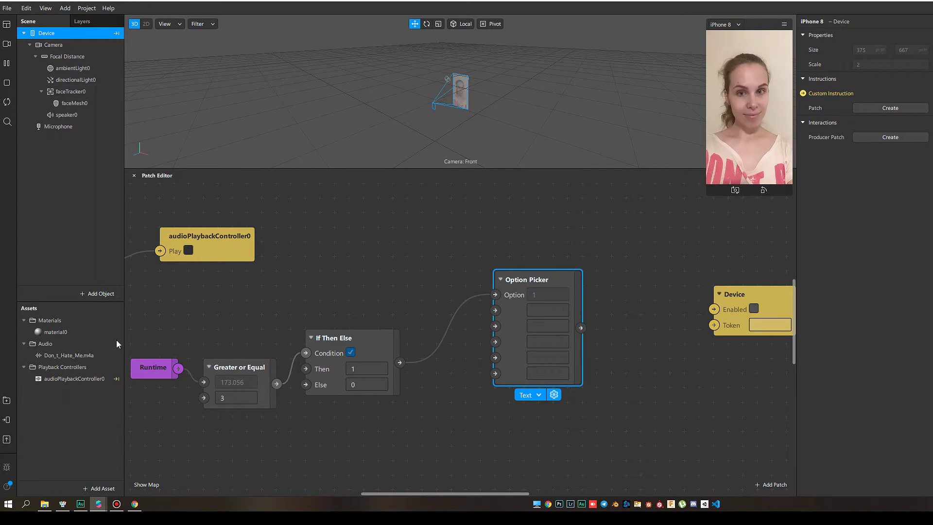
Enter the tap_to_play token as the second value of the Option Picker patch
left_click(86, 8)
left_click(100, 22)
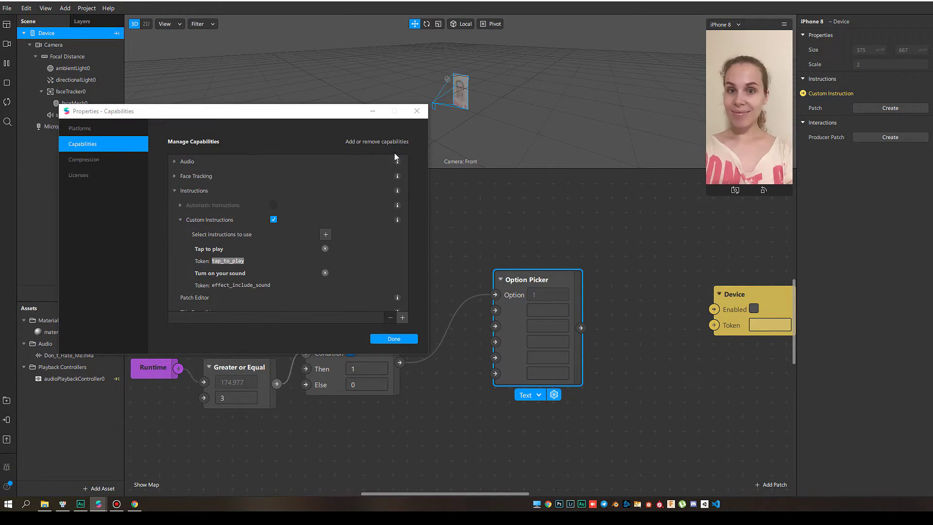
left_click(241, 261)
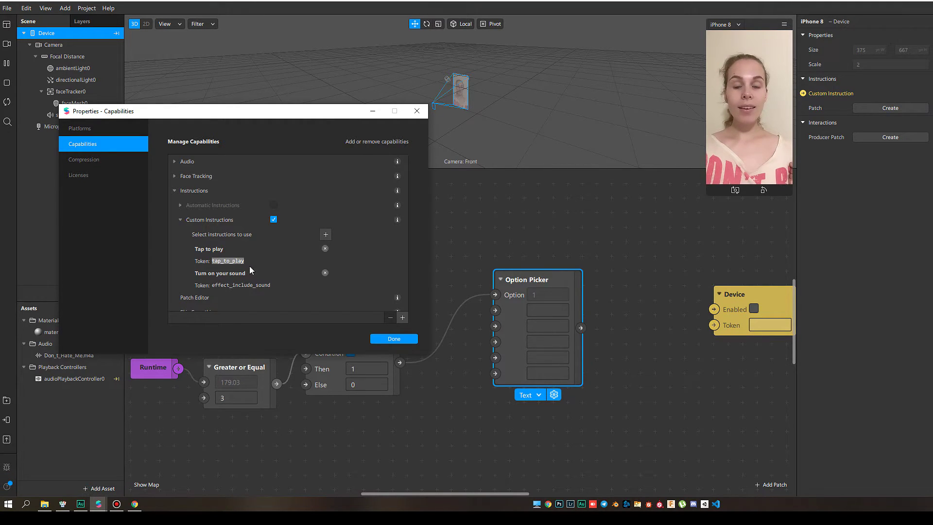
left_click(520, 320)
left_click(548, 326)
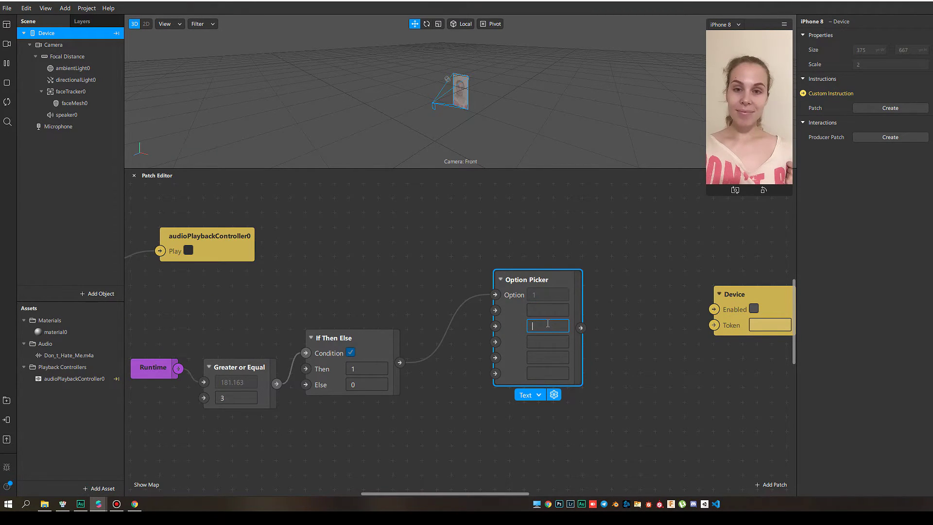
key("ctrl+v")
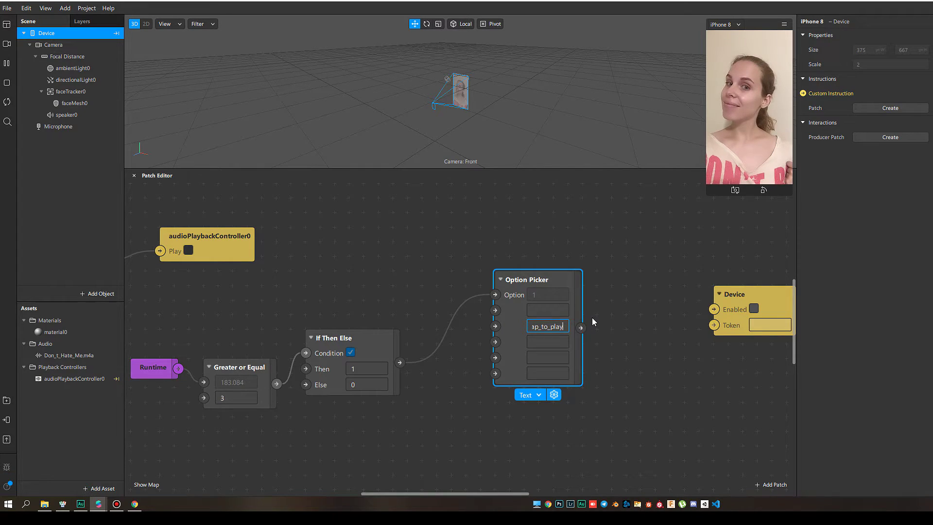
key("Return")
Copy the effect_include_sound token from the project's custom instructions and paste it as the Option Picker's first value
left_click(87, 8)
left_click(107, 26)
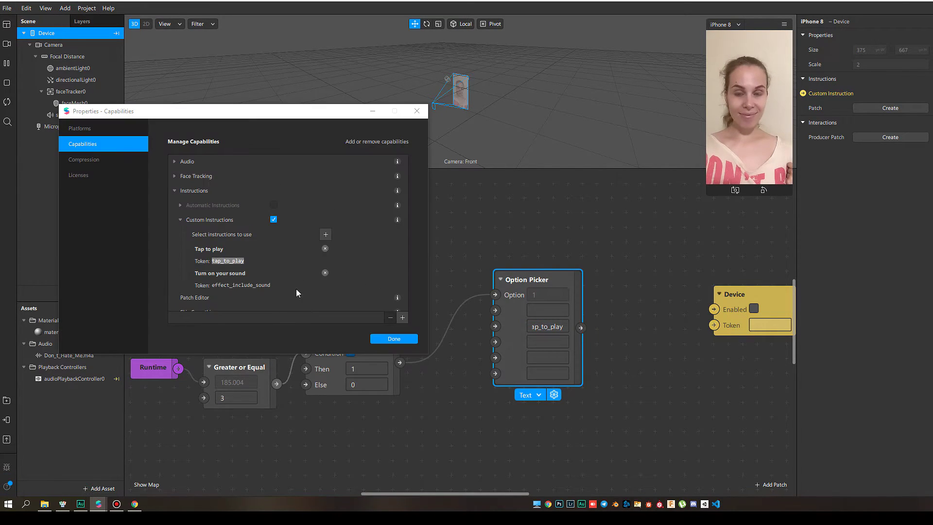
double_click(252, 284)
key("ctrl+c")
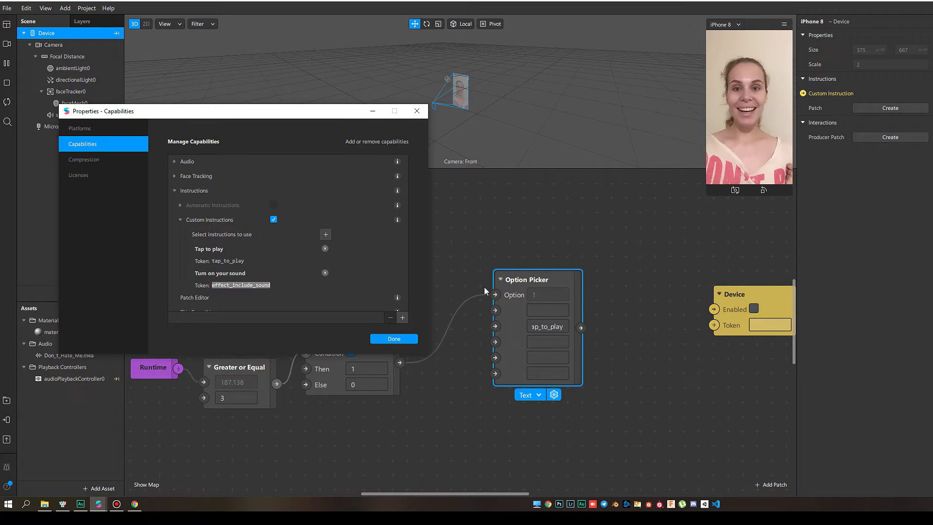
left_click(543, 308)
key("ctrl+v")
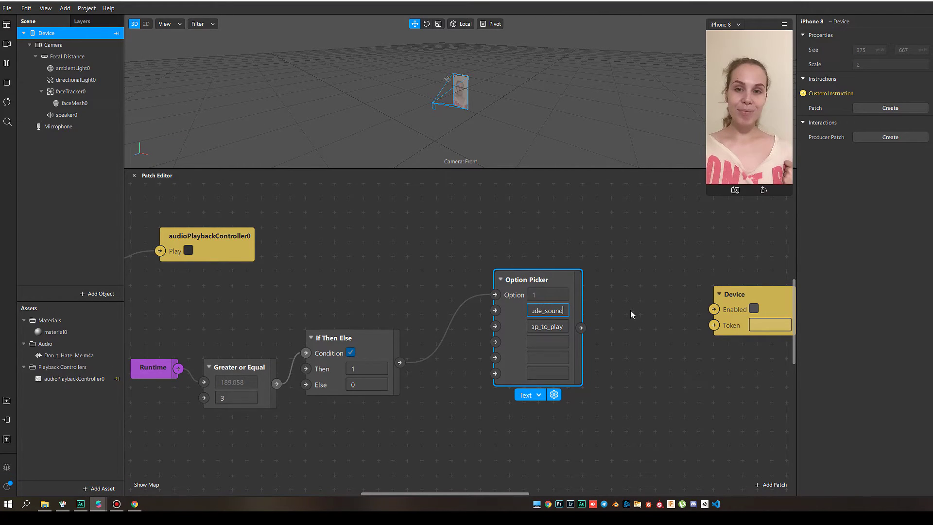
key("Return")
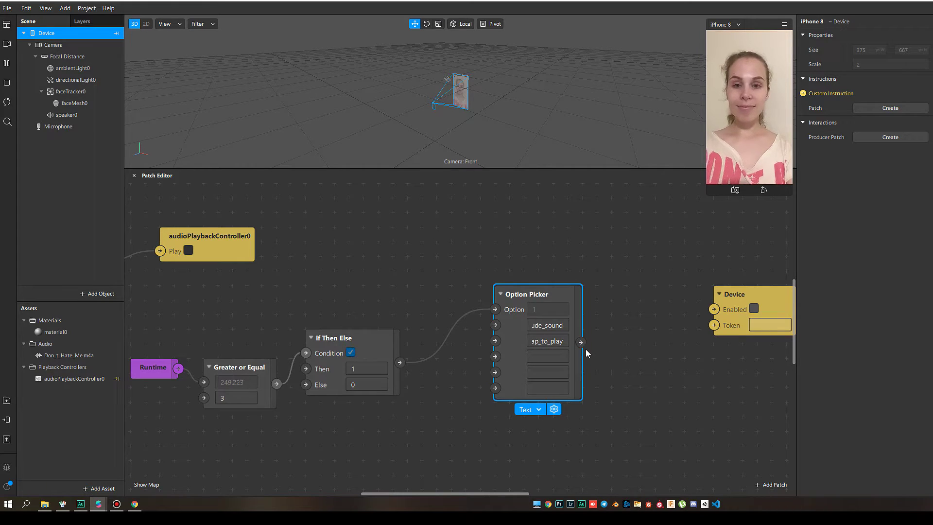
Connect the Option Picker's output to the Device patch's Token, move Device closer to it, and turn on Enabled
left_click_drag(581, 342, 717, 325)
left_click_drag(760, 296, 709, 280)
left_click(710, 295)
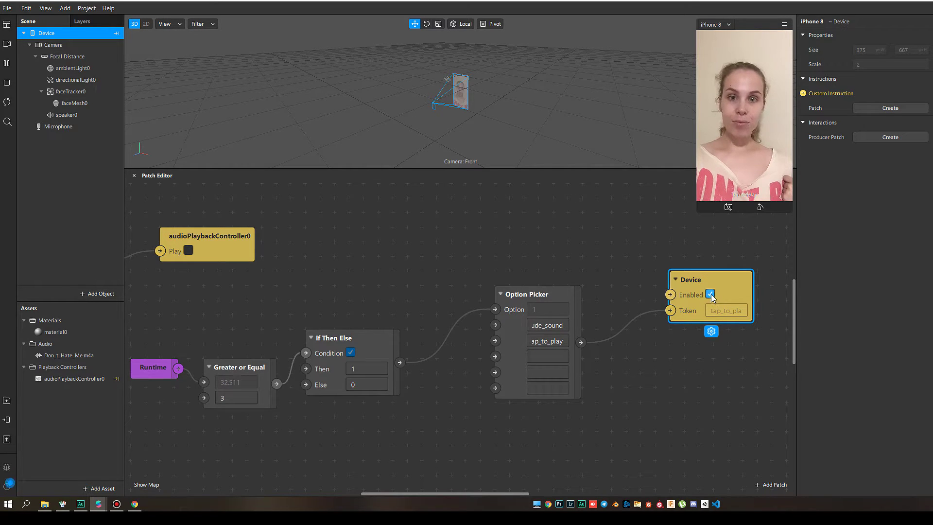
Check the instruction text in an enlarged device preview, and shrink the preview to clear the patch area
left_click_drag(709, 208, 686, 379)
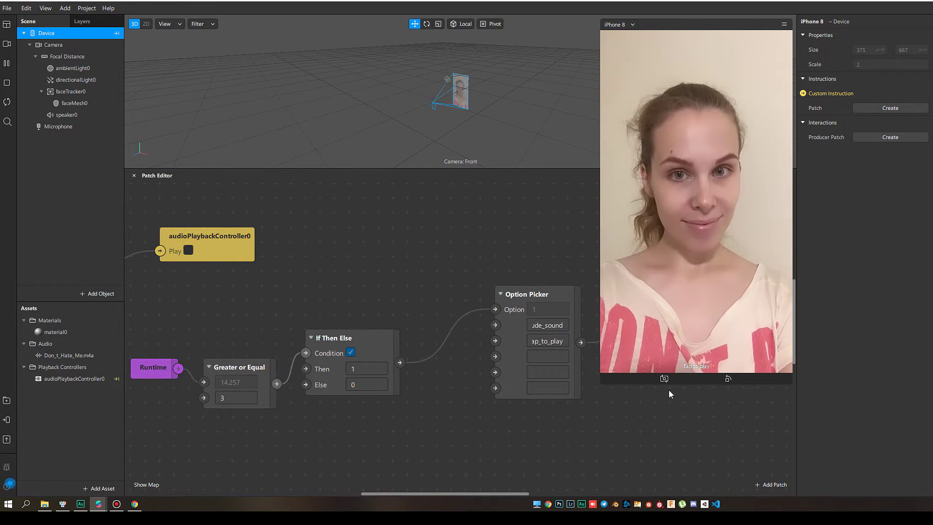
left_click_drag(627, 384, 627, 168)
Move the Screen Tap, Switch and audioPlaybackController0 patches together up and away from the instruction patches
scroll(320, 313, "down", 4)
left_click_drag(423, 494, 346, 442)
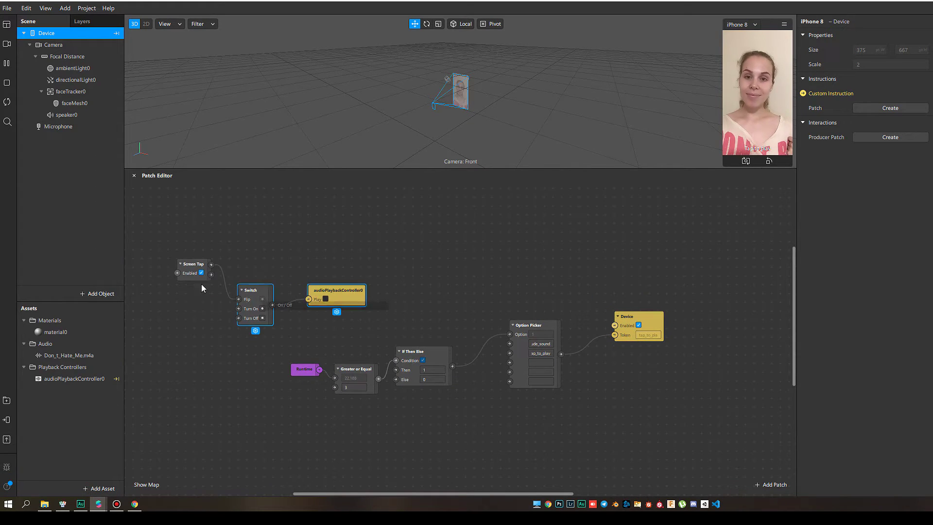
left_click_drag(199, 277, 147, 208, "shift")
scroll(318, 408, "left", 1)
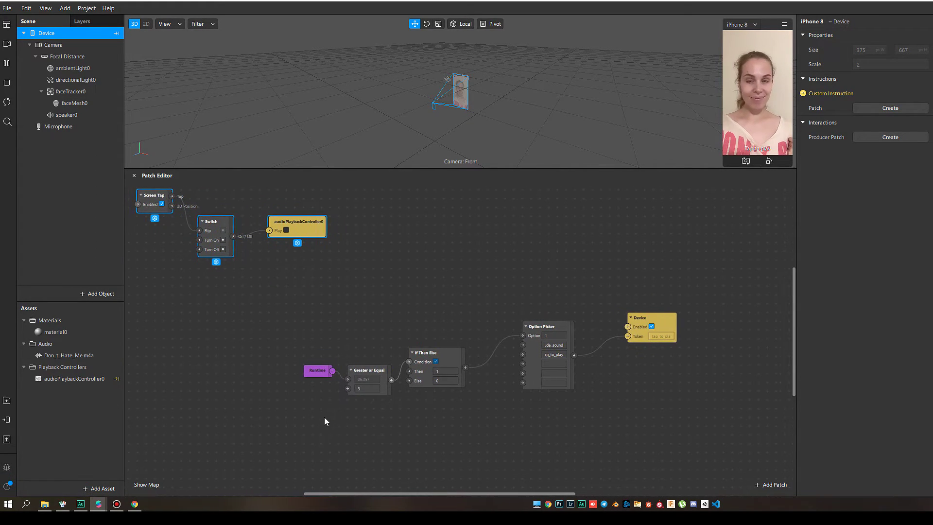
Add a second Greater or Equal patch fed by Runtime's output, placed above the existing Greater or Equal patch
scroll(389, 424, "up", 2)
left_click_drag(304, 357, 313, 299)
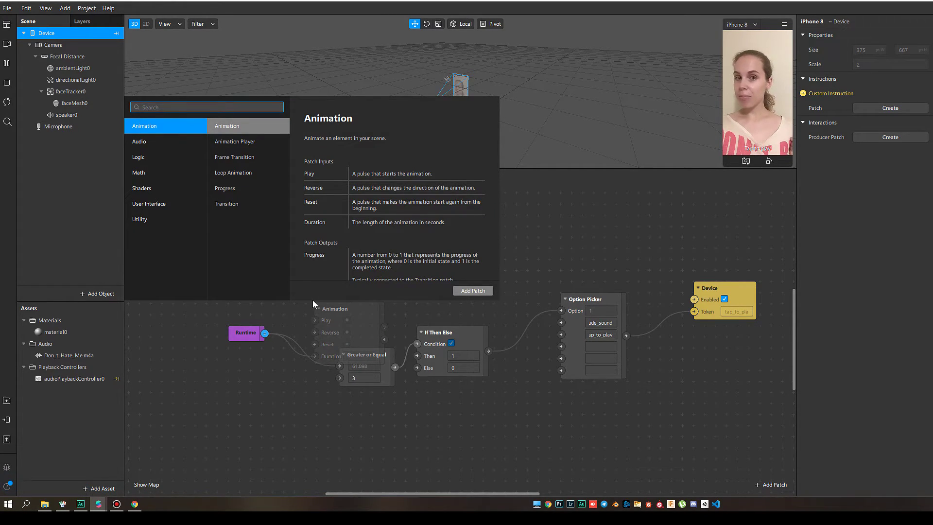
type("tre")
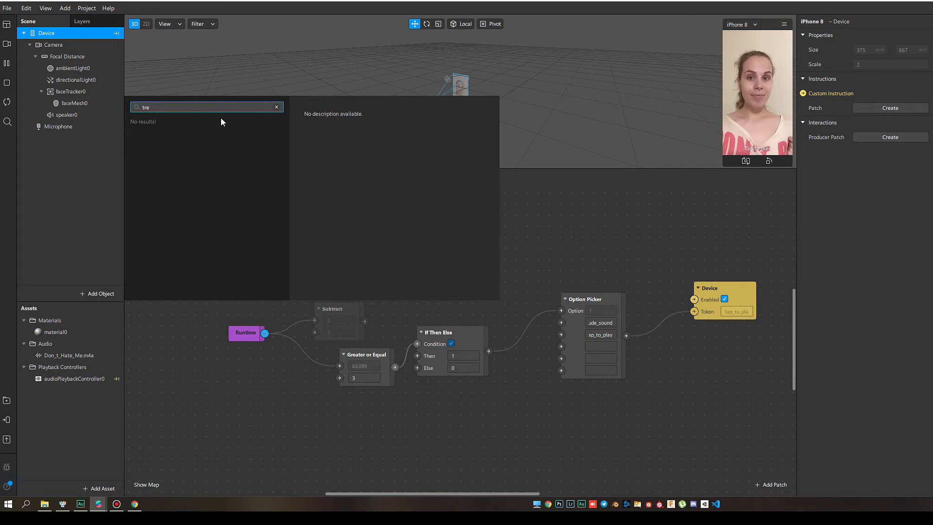
key("BackSpace")
key("BackSpace")
key("BackSpace")
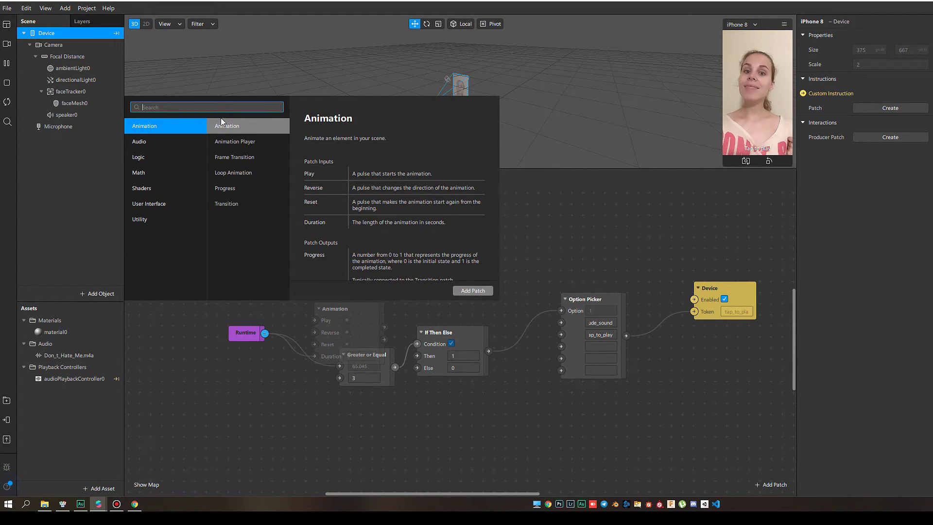
type("gre")
key("Down")
key("Down")
key("Return")
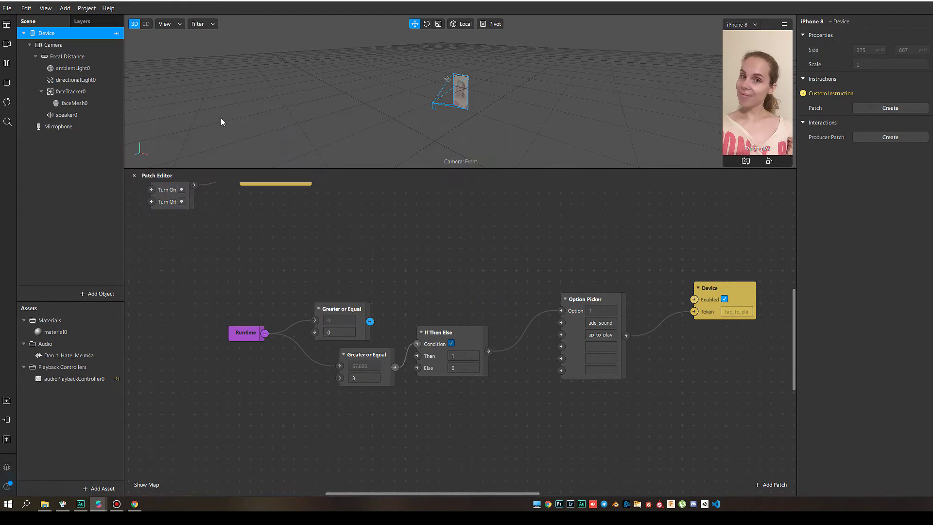
Feed the upper Greater or Equal patch into a new If Then Else patch, and set the comparison's second value to 6
left_click_drag(363, 310, 451, 264)
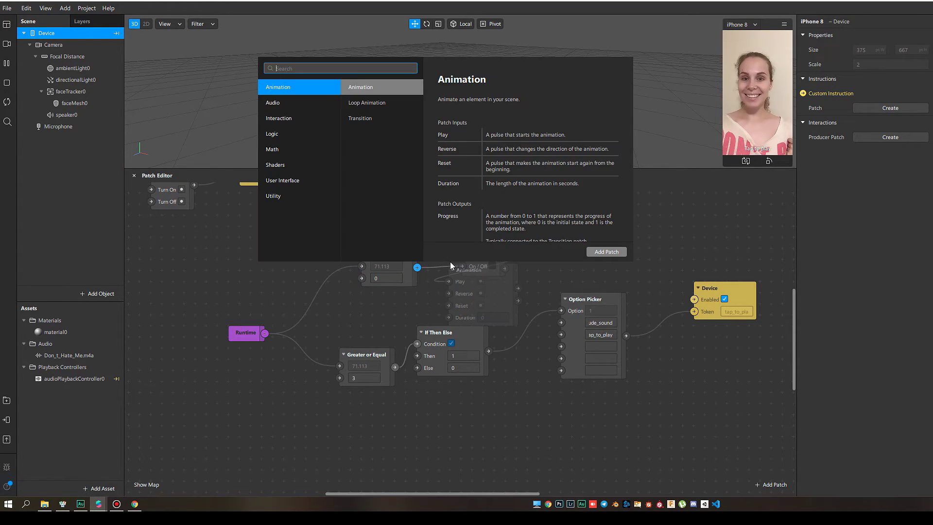
type("if")
key("Return")
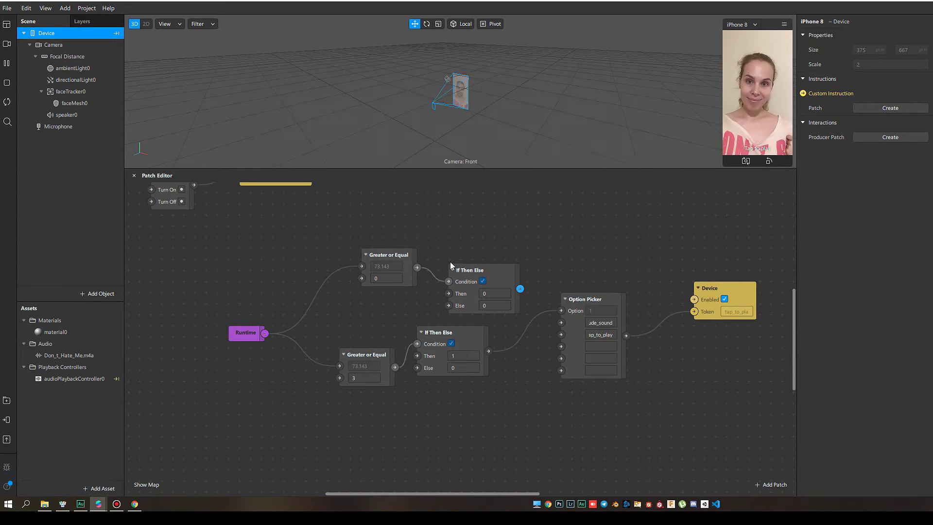
left_click_drag(497, 285, 499, 236)
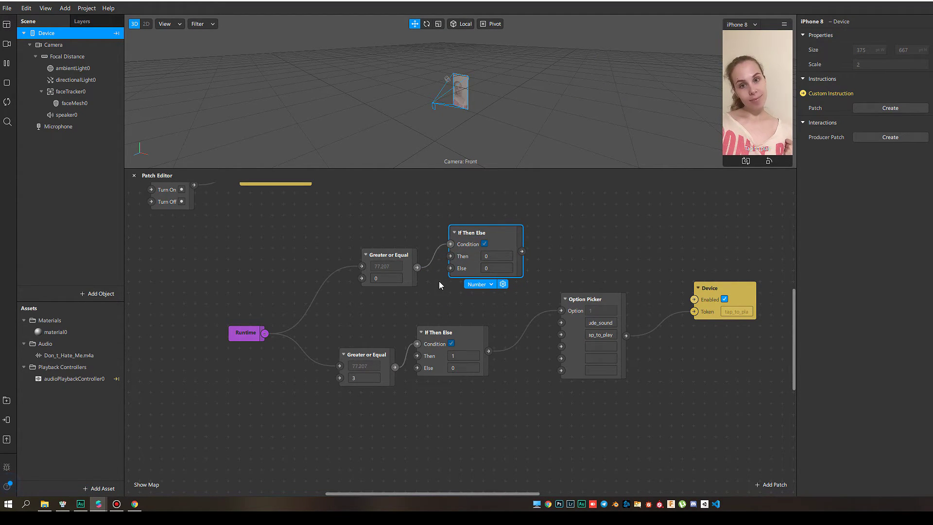
left_click(379, 279)
type("6")
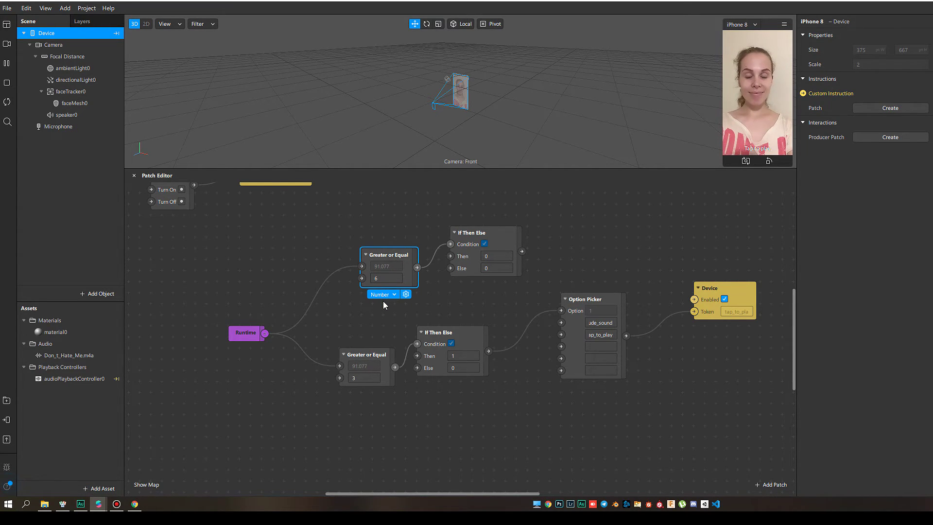
Switch the upper If Then Else patch's value type to Boolean and turn on its Else value
scroll(384, 292, "up", 2)
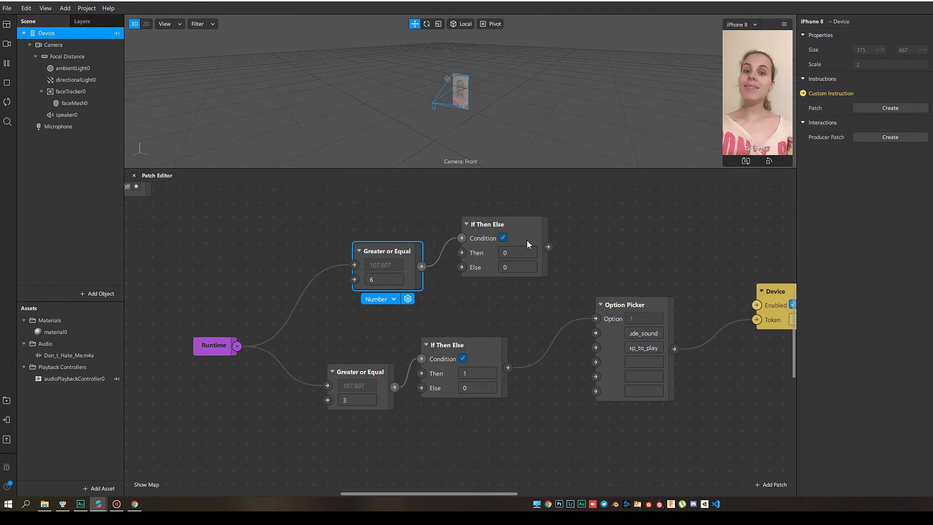
left_click(525, 243)
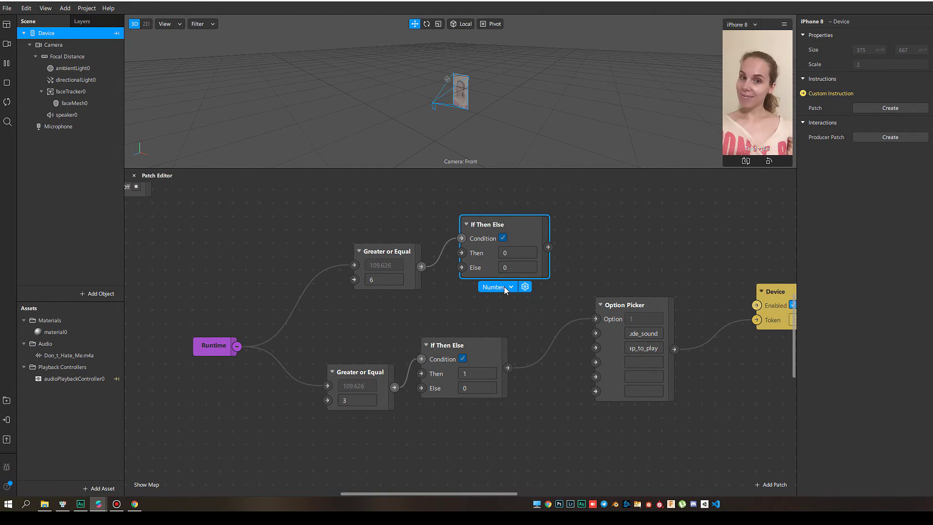
left_click(504, 287)
left_click(507, 315)
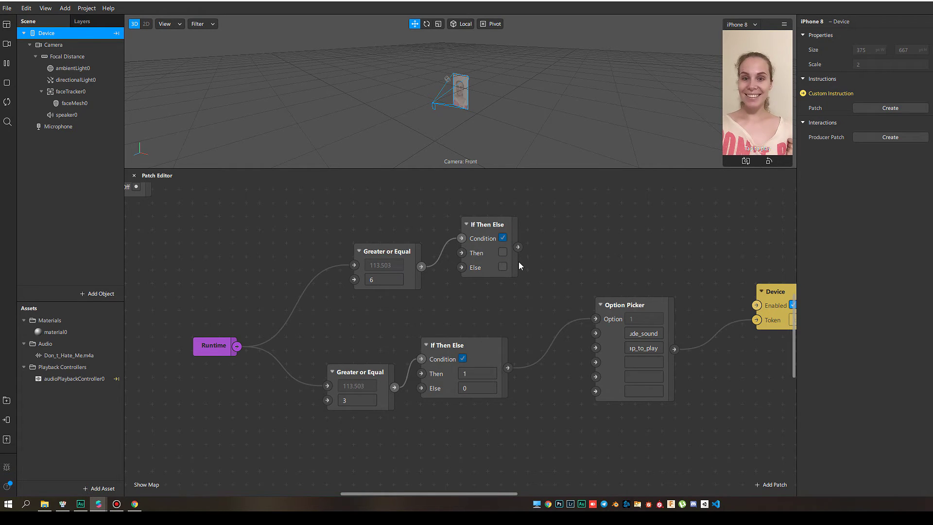
left_click(503, 267)
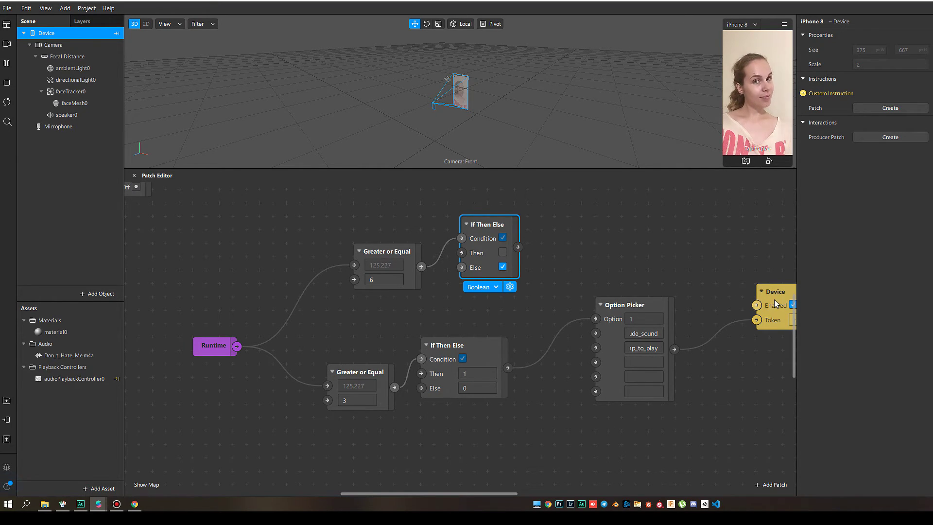
Move the Device patch up above the Option Picker and connect the upper If Then Else output to its Enabled input
left_click_drag(774, 300, 697, 236)
left_click_drag(518, 247, 677, 252)
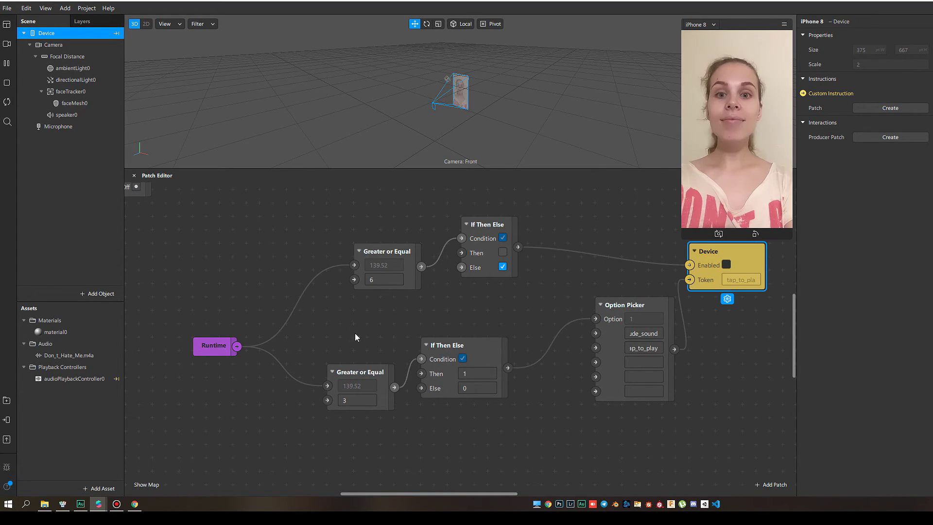
Restart the effect, check the instruction timing in an enlarged device preview, and shrink the preview to clear the patch area
left_click(7, 102)
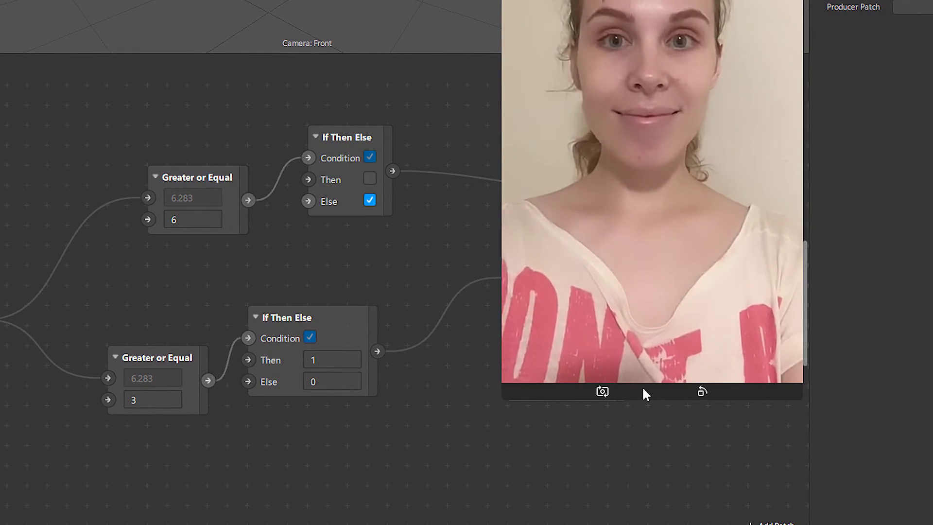
left_click_drag(504, 398, 659, 0)
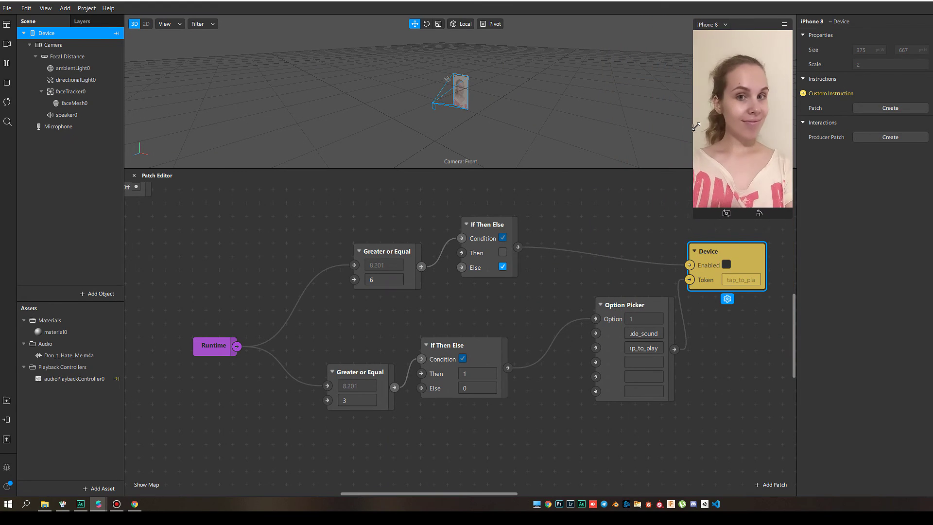
left_click_drag(696, 126, 616, 128)
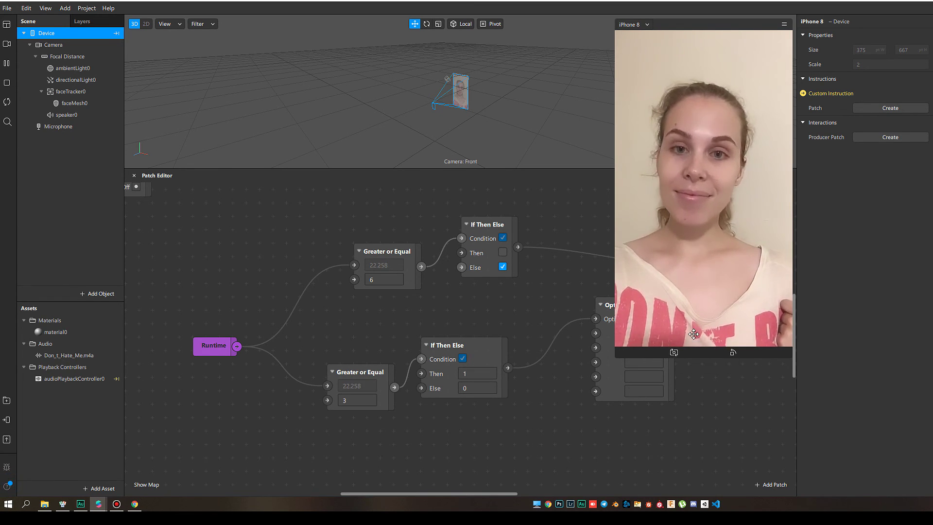
left_click_drag(612, 356, 744, 304)
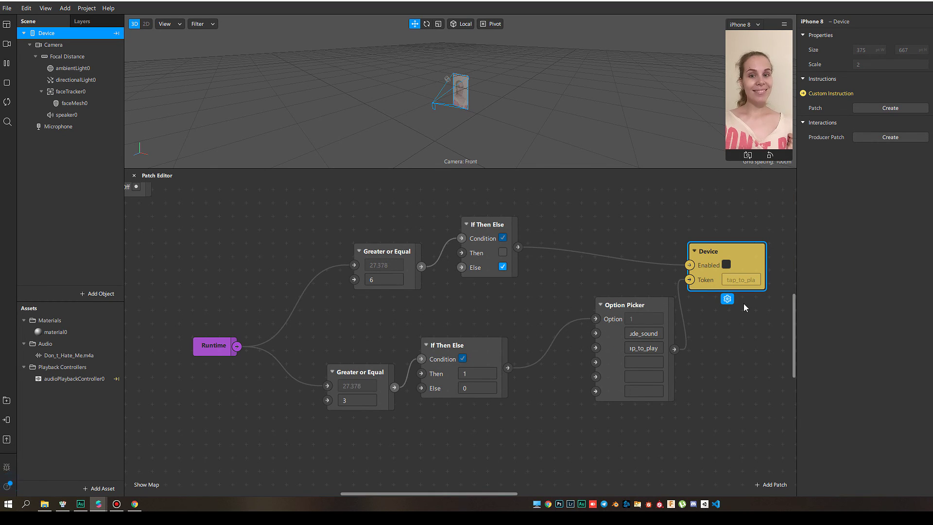